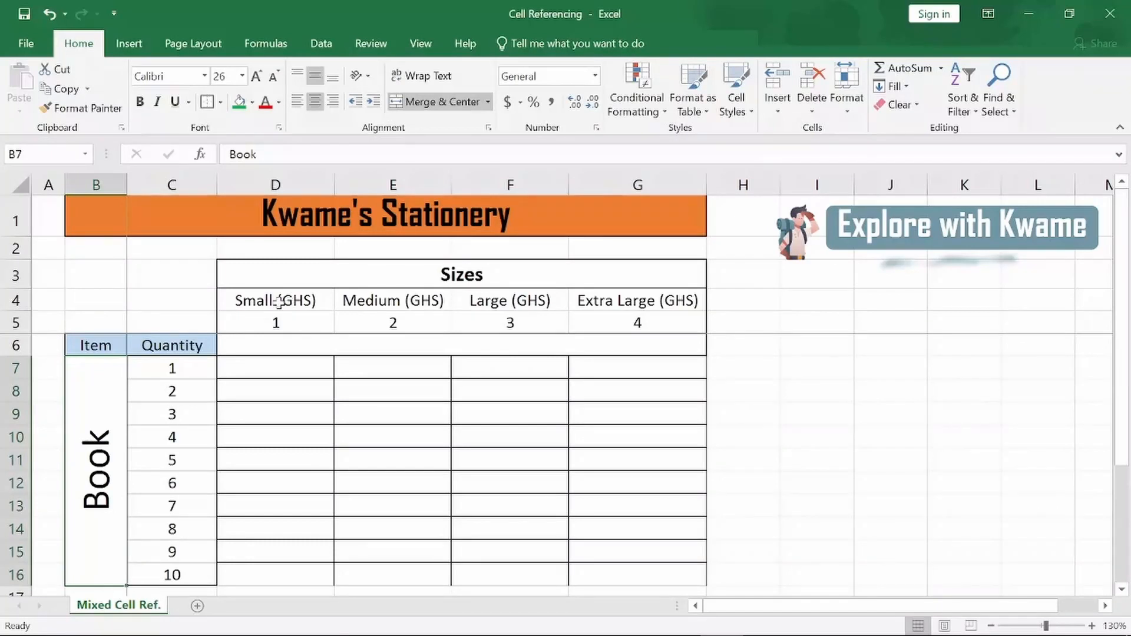
# - Examine the price table's size headings, unit prices in row 5, quantities in column C and the empty result cells
pyautogui.click(266, 301)
pyautogui.click(390, 303)
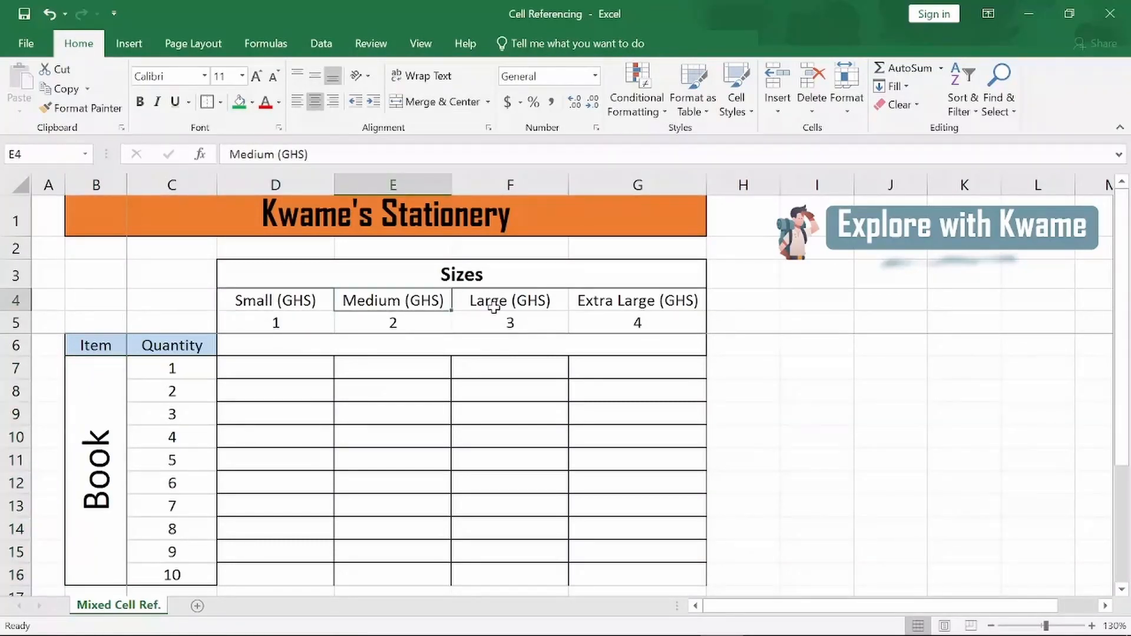
pyautogui.click(521, 307)
pyautogui.click(654, 304)
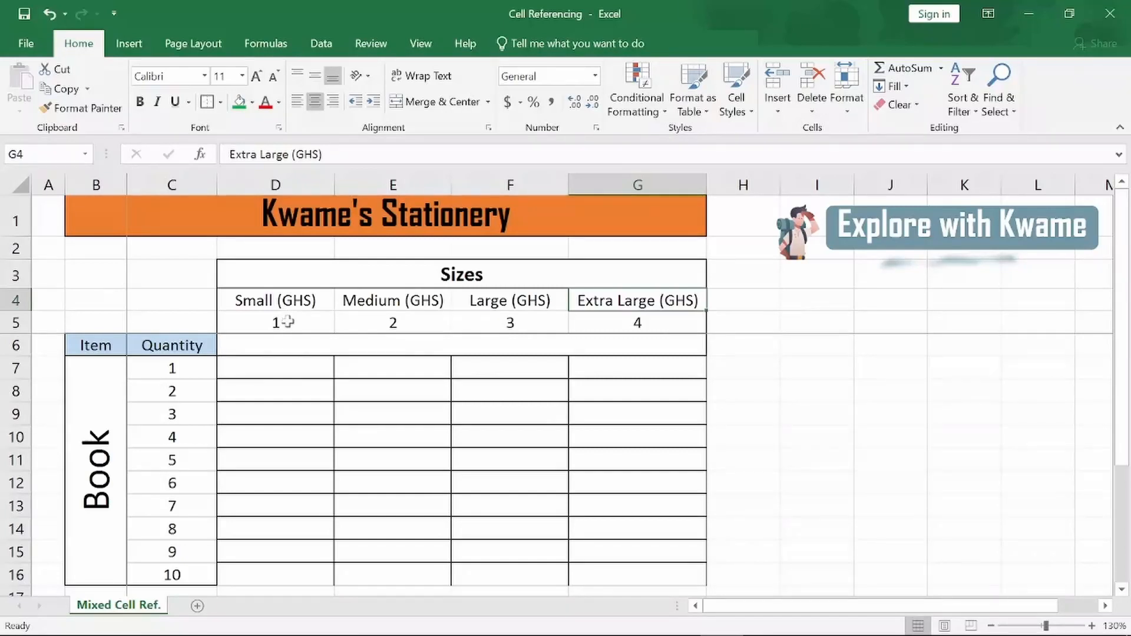
pyautogui.click(286, 322)
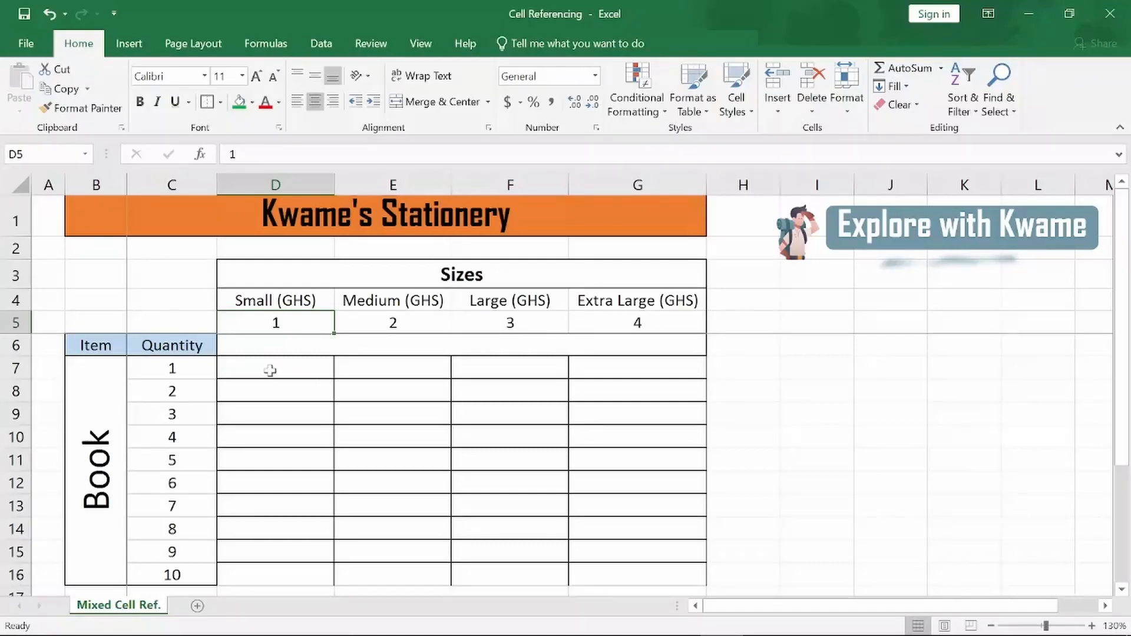
pyautogui.click(176, 372)
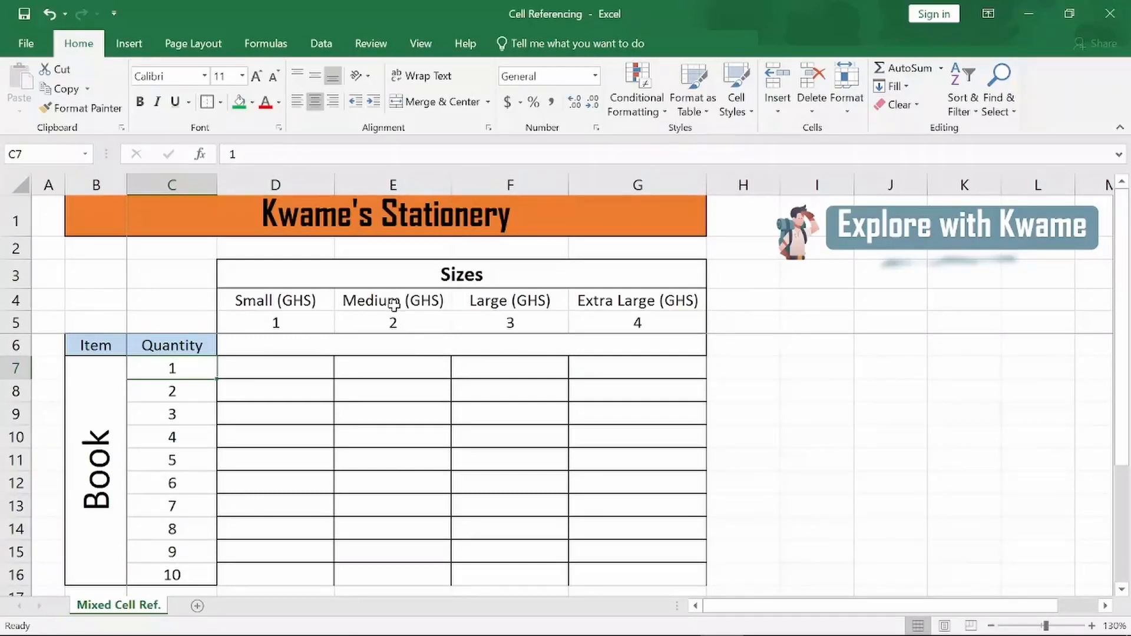
pyautogui.click(391, 322)
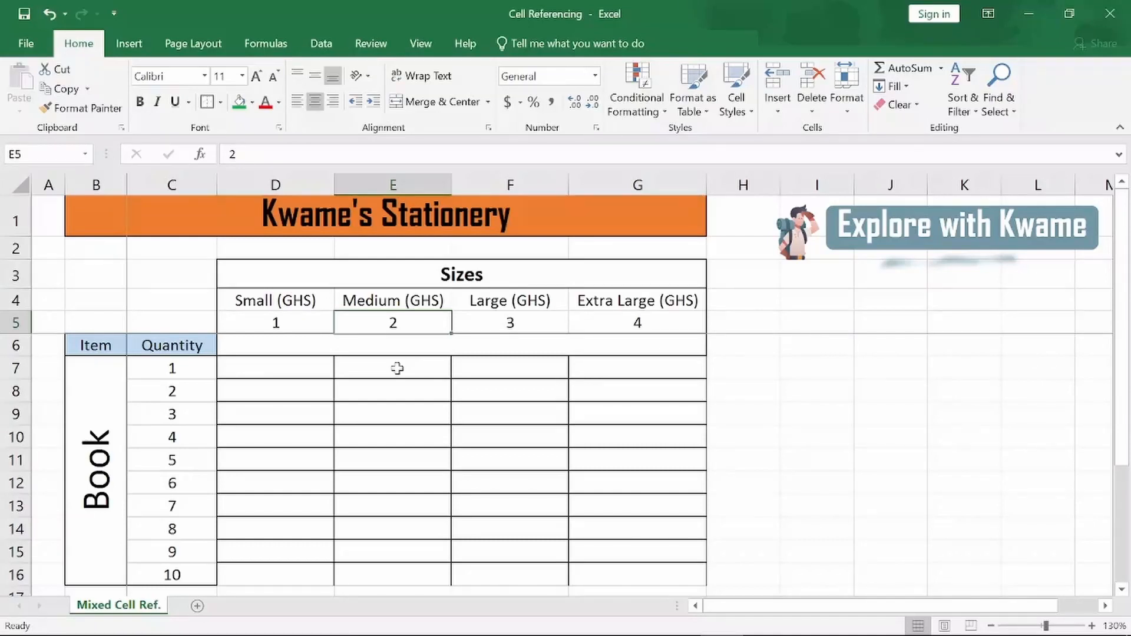
pyautogui.click(399, 368)
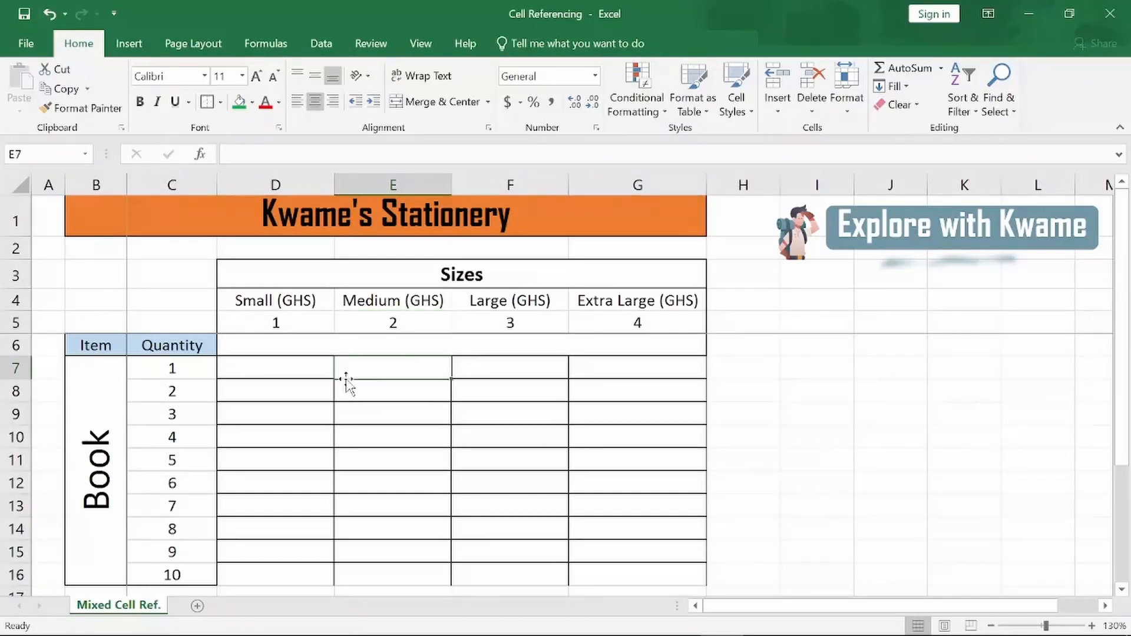
pyautogui.click(172, 391)
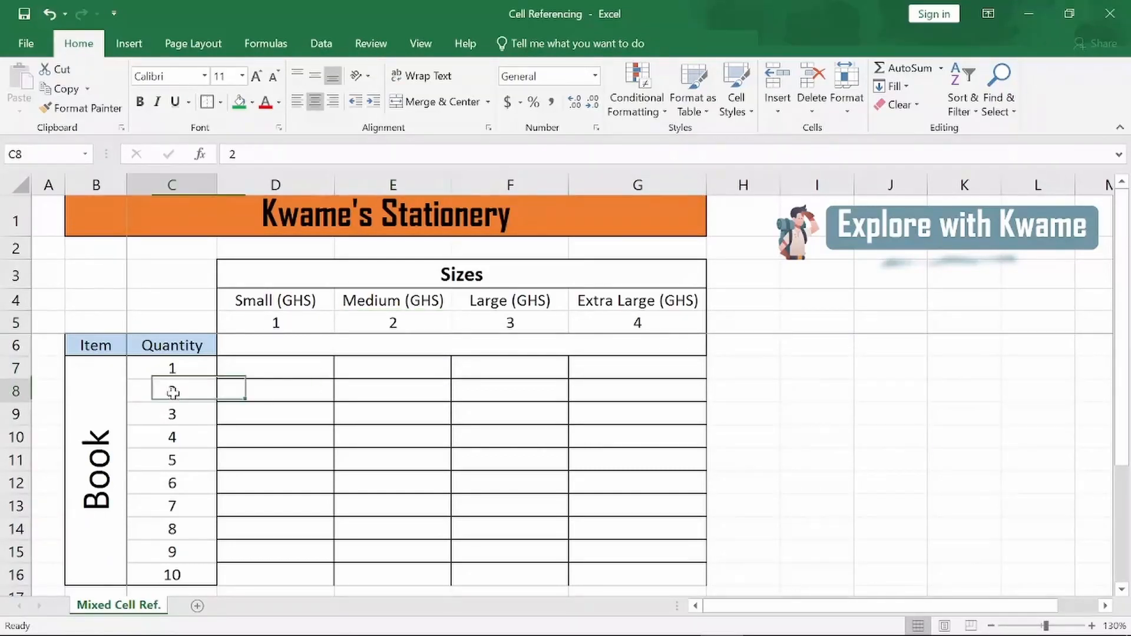
pyautogui.click(393, 395)
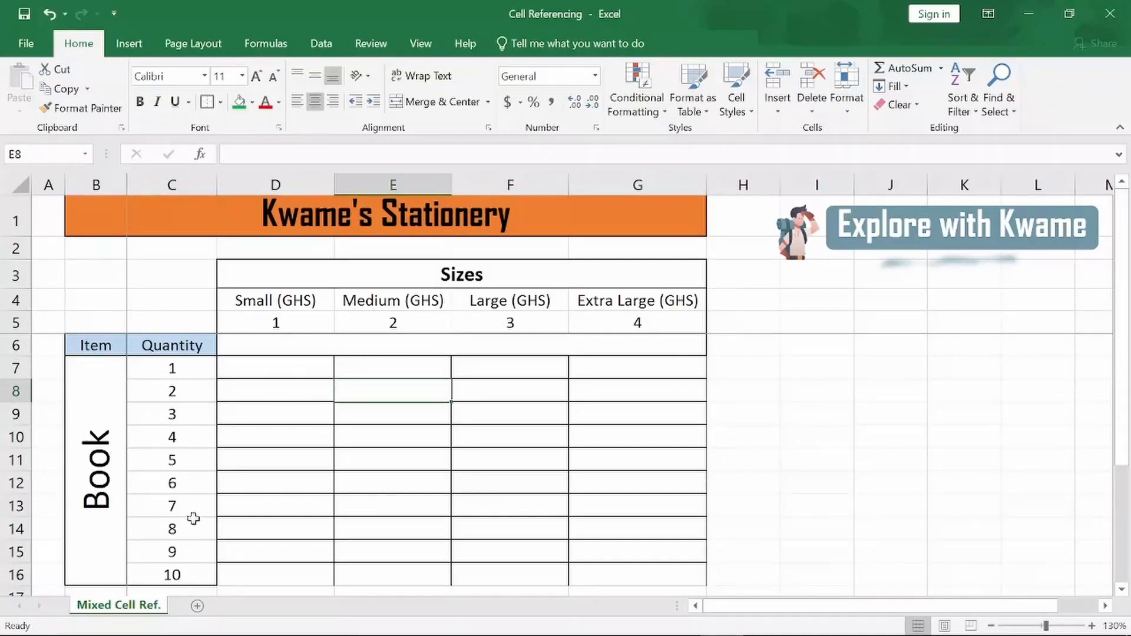
pyautogui.click(180, 573)
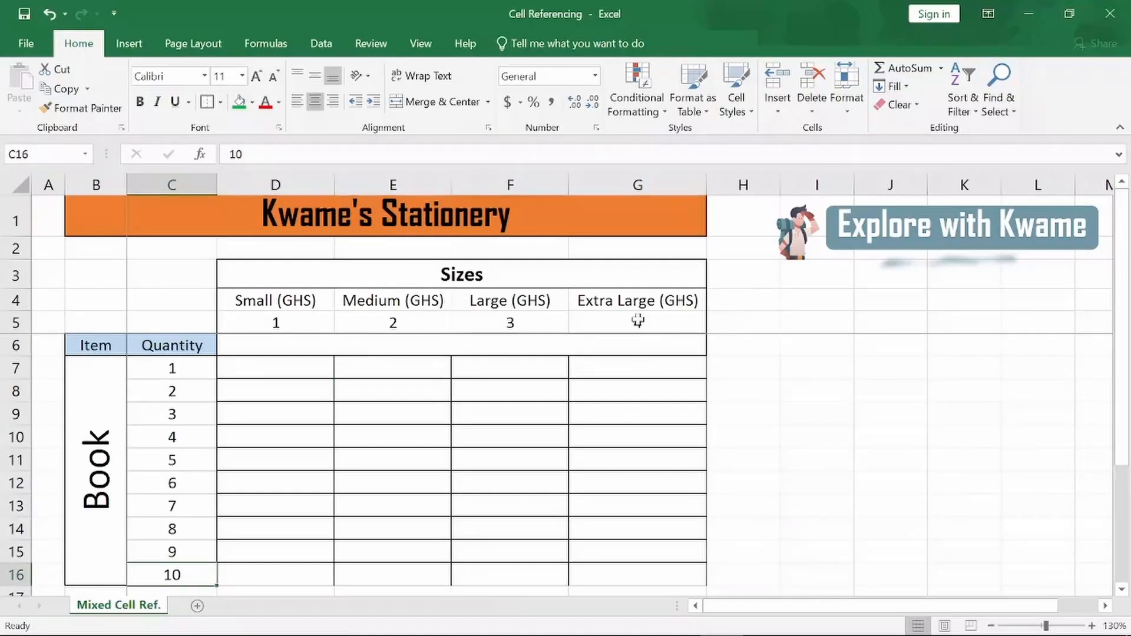
pyautogui.click(660, 574)
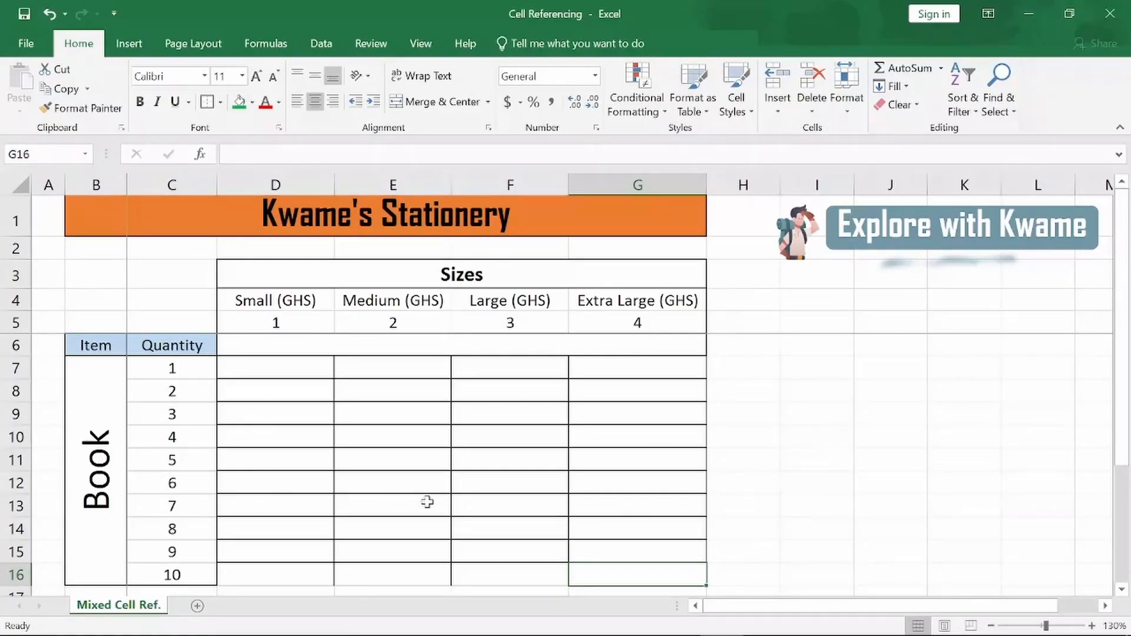
# - Enter the formula =C7*D5 in cell D7 to multiply the first quantity by the Small price
pyautogui.click(281, 369)
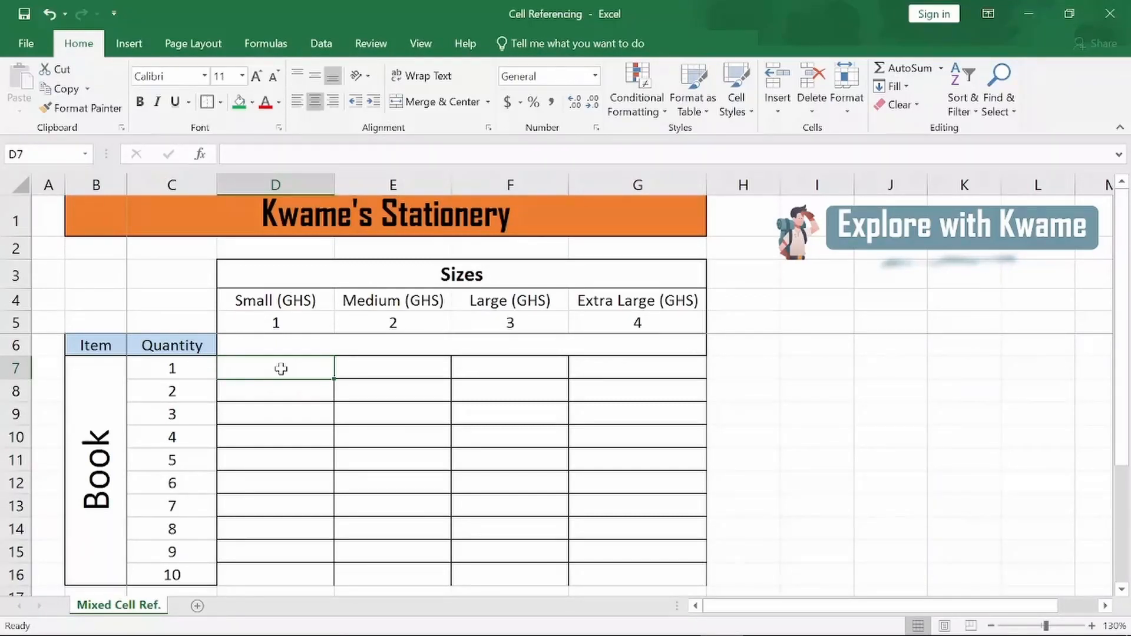
pyautogui.write('=')
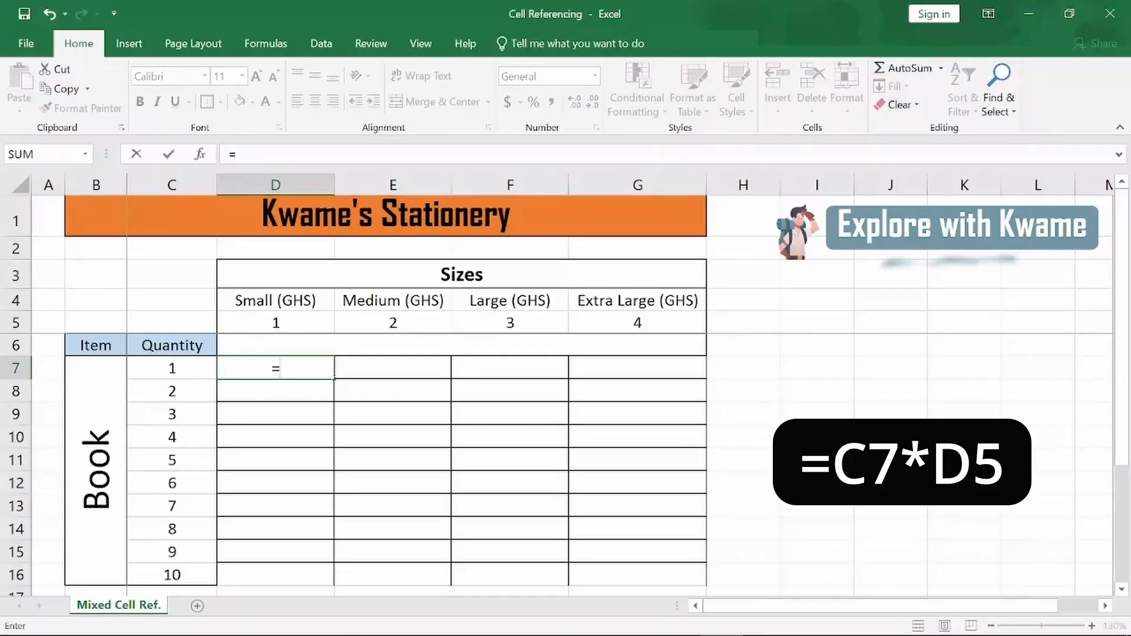
pyautogui.click(176, 370)
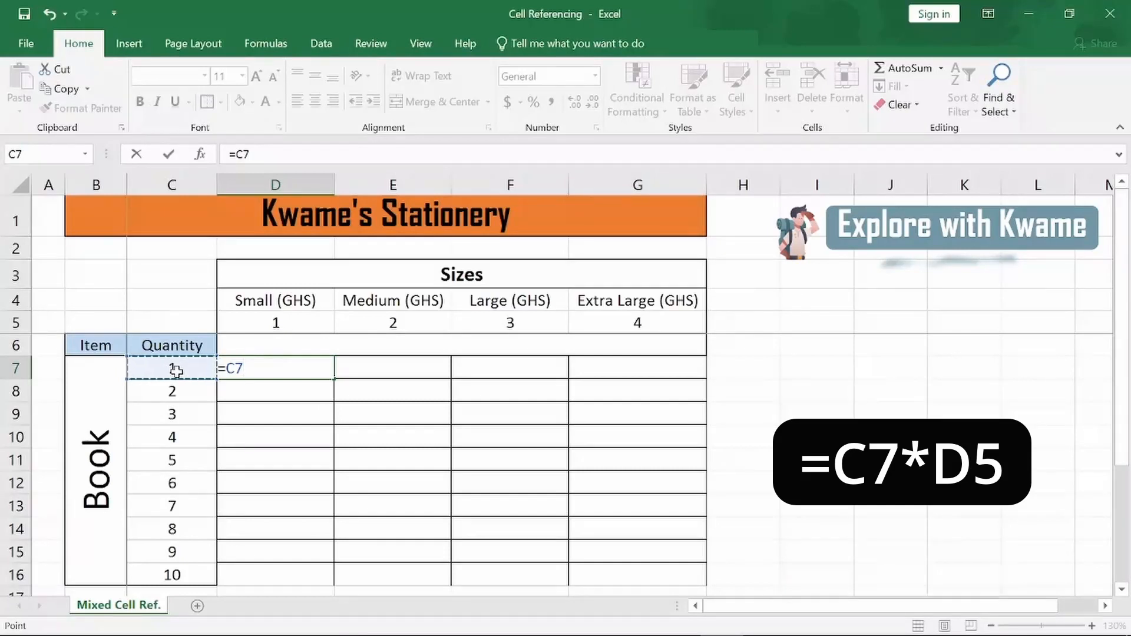
pyautogui.write('*')
pyautogui.click(291, 322)
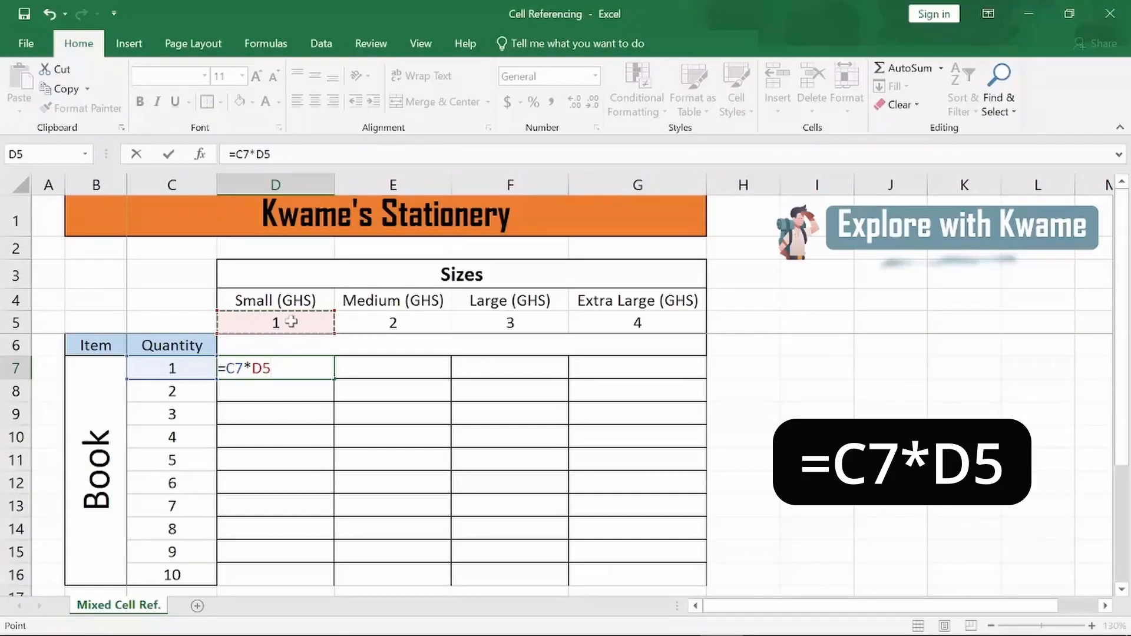
pyautogui.press('Return')
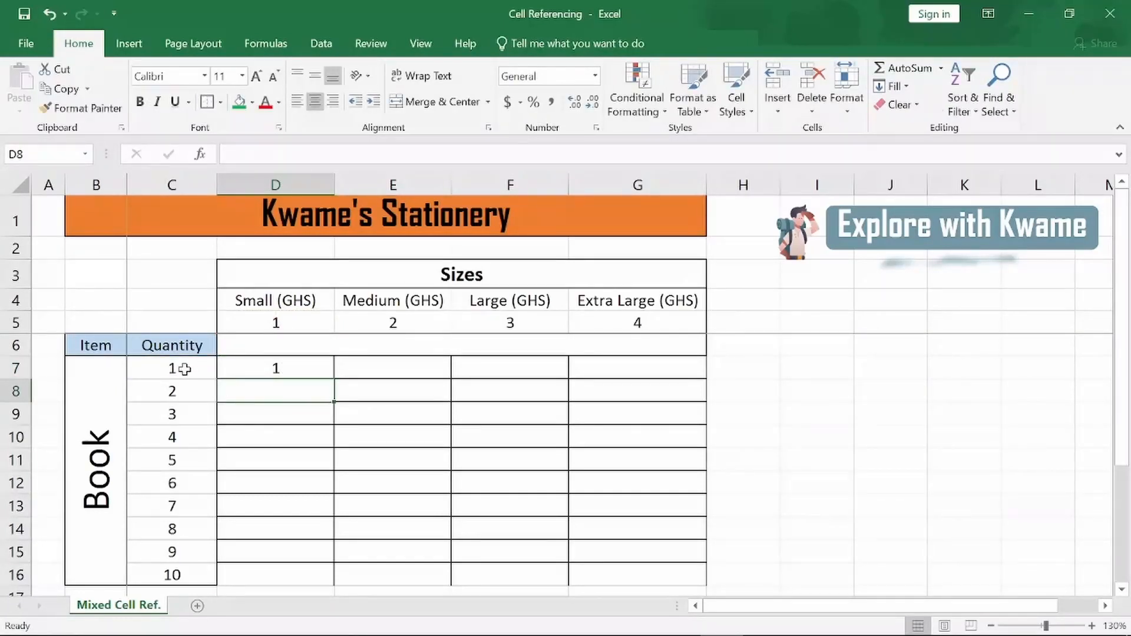
# - Fill the formula in D7 across the row through cell G7
pyautogui.click(274, 324)
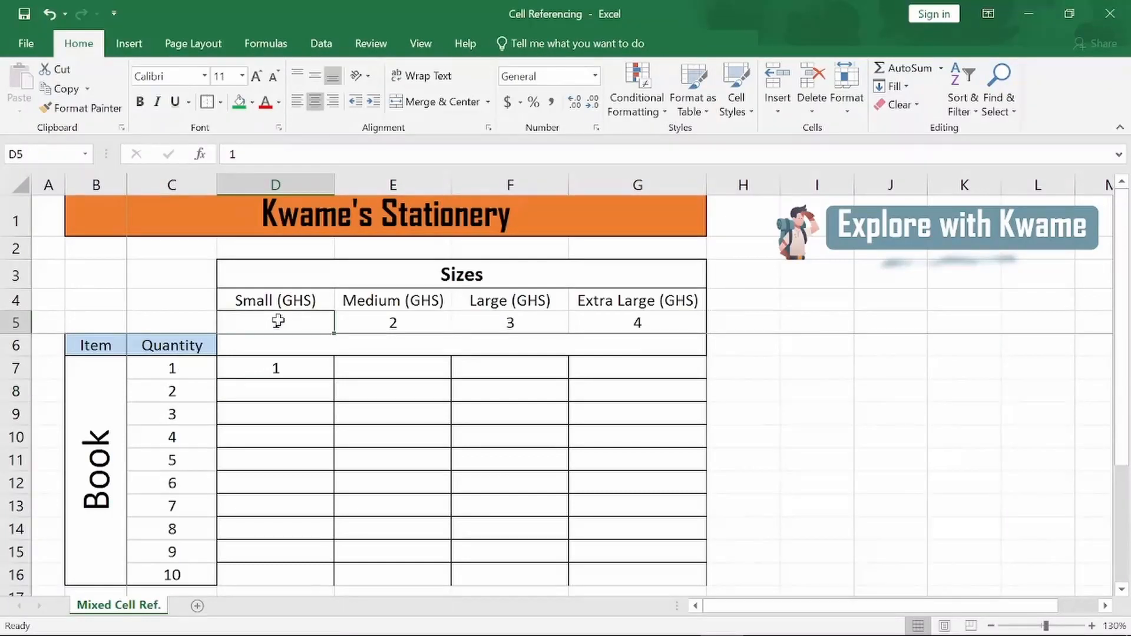
pyautogui.click(187, 371)
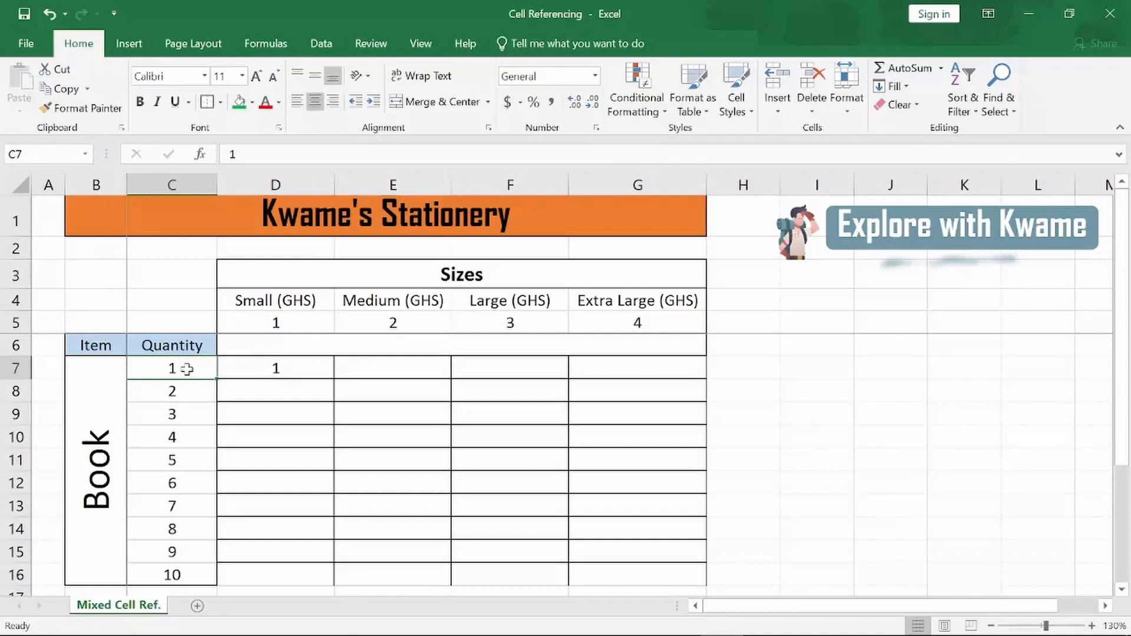
pyautogui.click(282, 369)
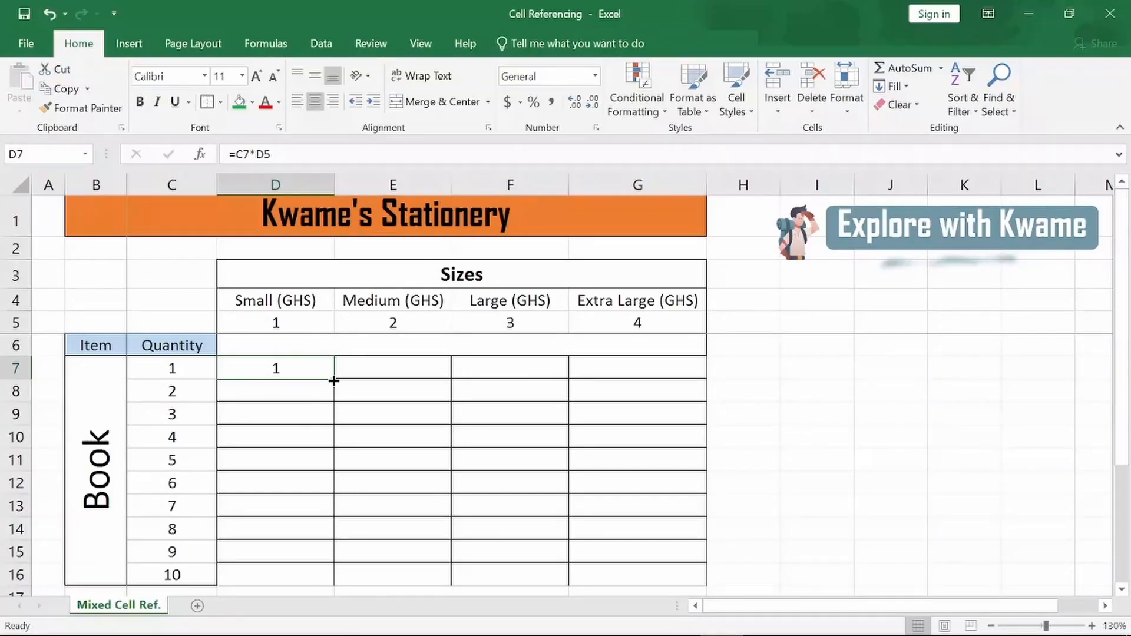
pyautogui.moveTo(333, 381); pyautogui.dragTo(697, 389)
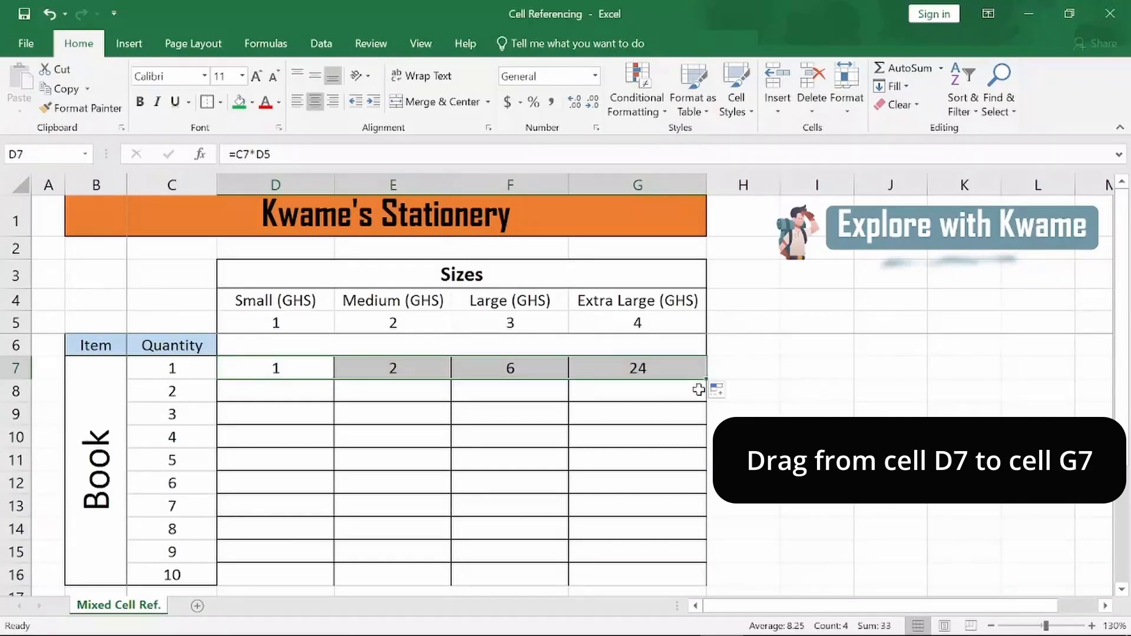
# - Check the formulas in G7 and D7, and display formulas instead of results across the sheet
pyautogui.click(655, 372)
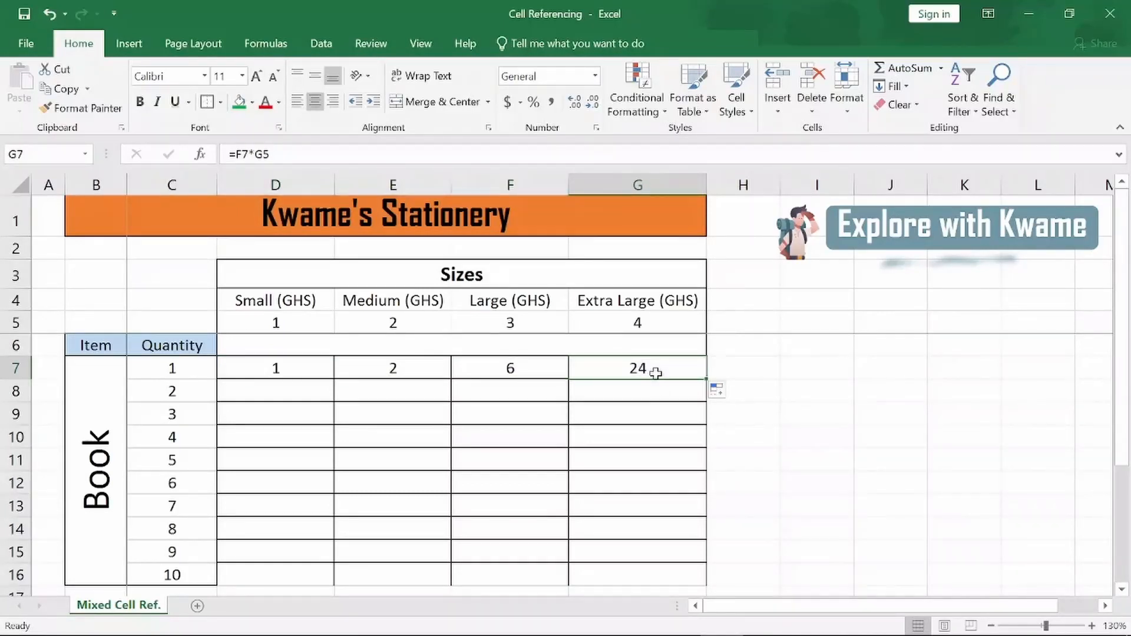
pyautogui.click(286, 367)
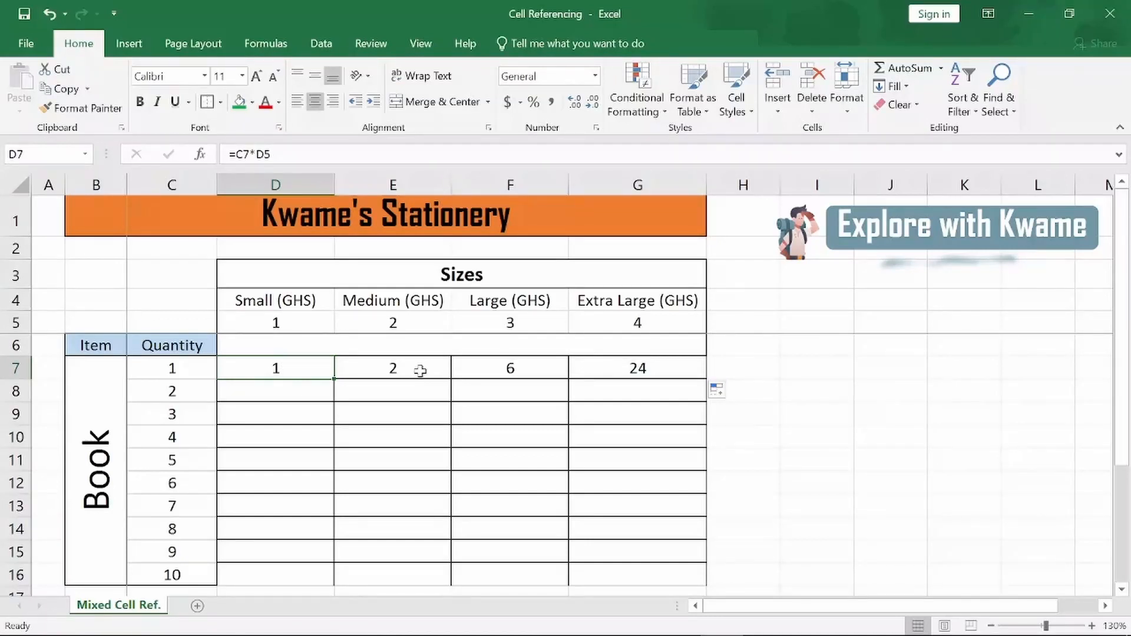
pyautogui.doubleClick(280, 369)
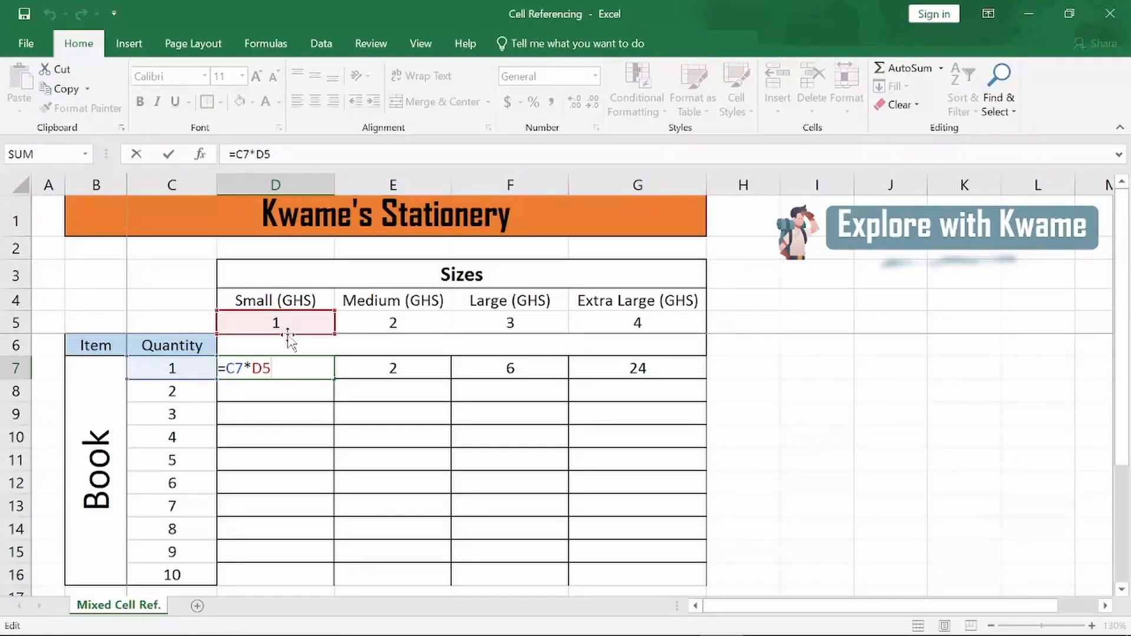
pyautogui.hotkey('ctrl', 'Return')
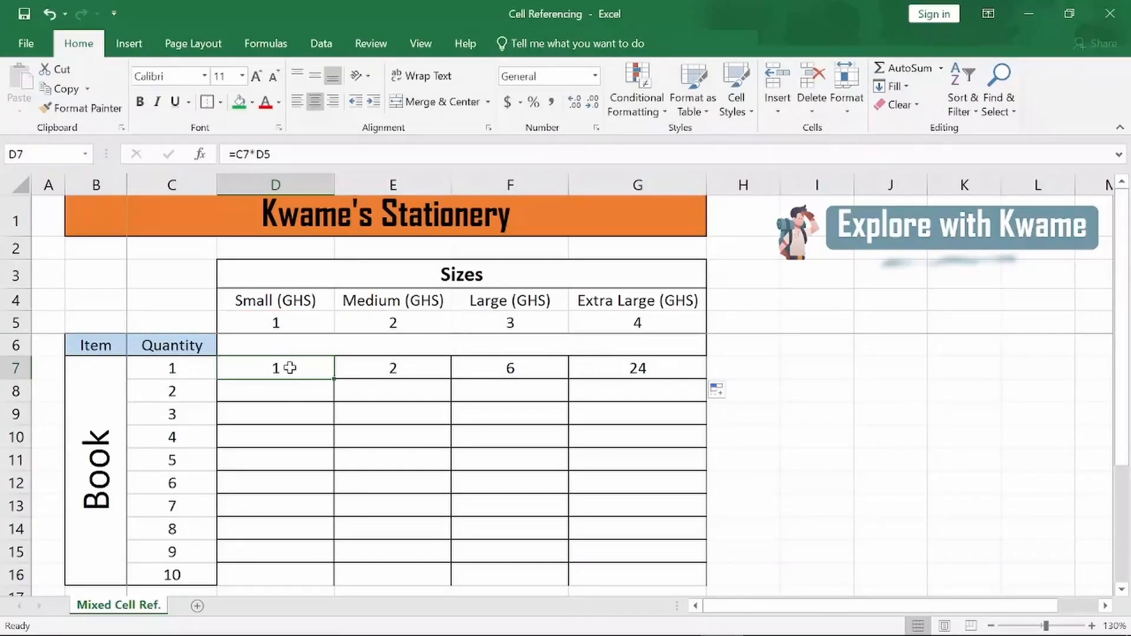
pyautogui.click(266, 46)
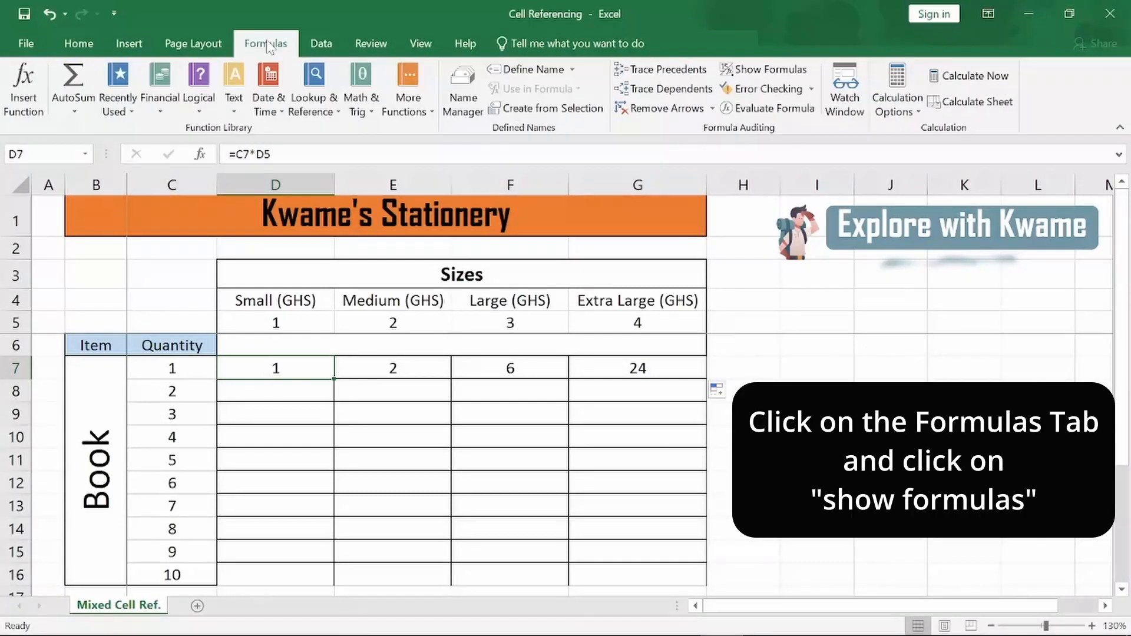
pyautogui.click(760, 71)
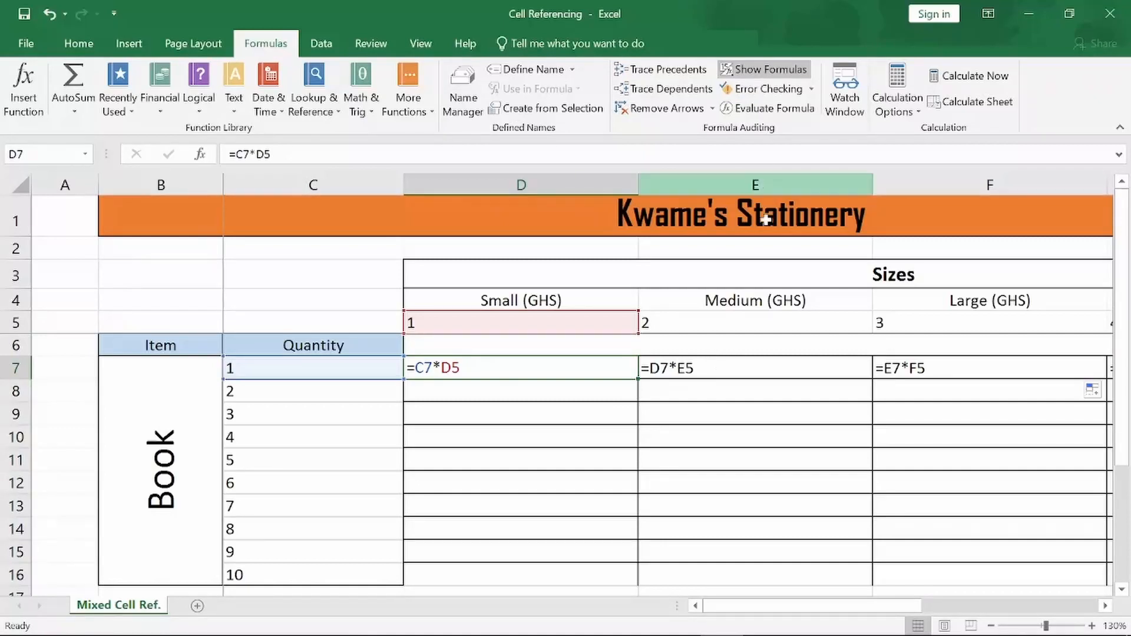
# - Examine how the cell references in the row 7 formulas shift from D7 to G7, comparing them with quantity cell C7
pyautogui.click(730, 367)
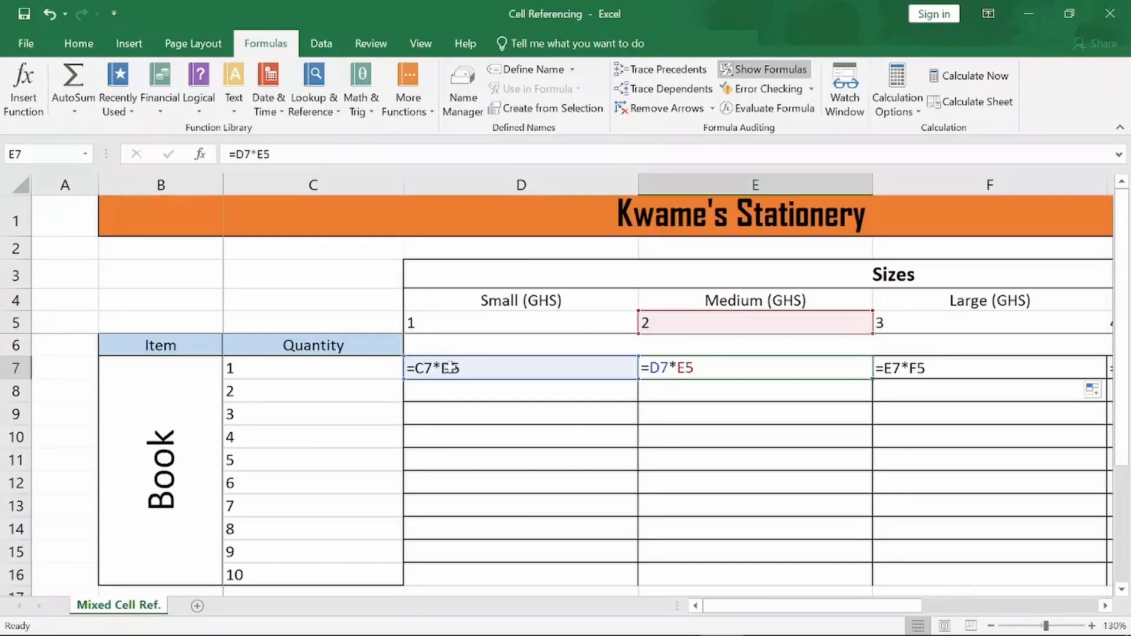
pyautogui.click(326, 373)
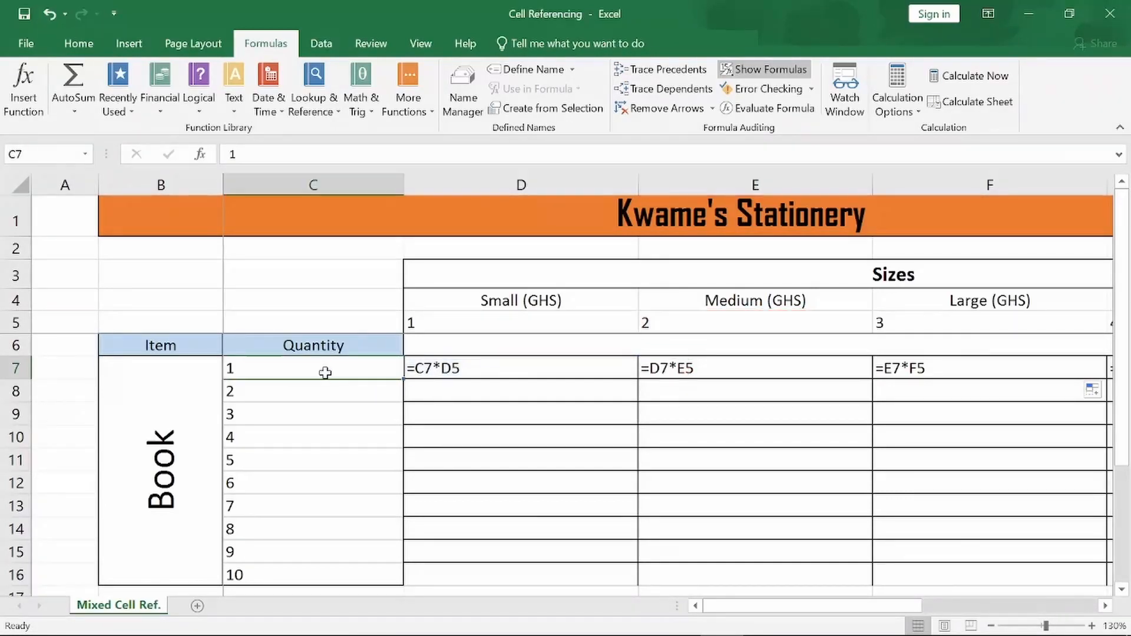
pyautogui.click(651, 370)
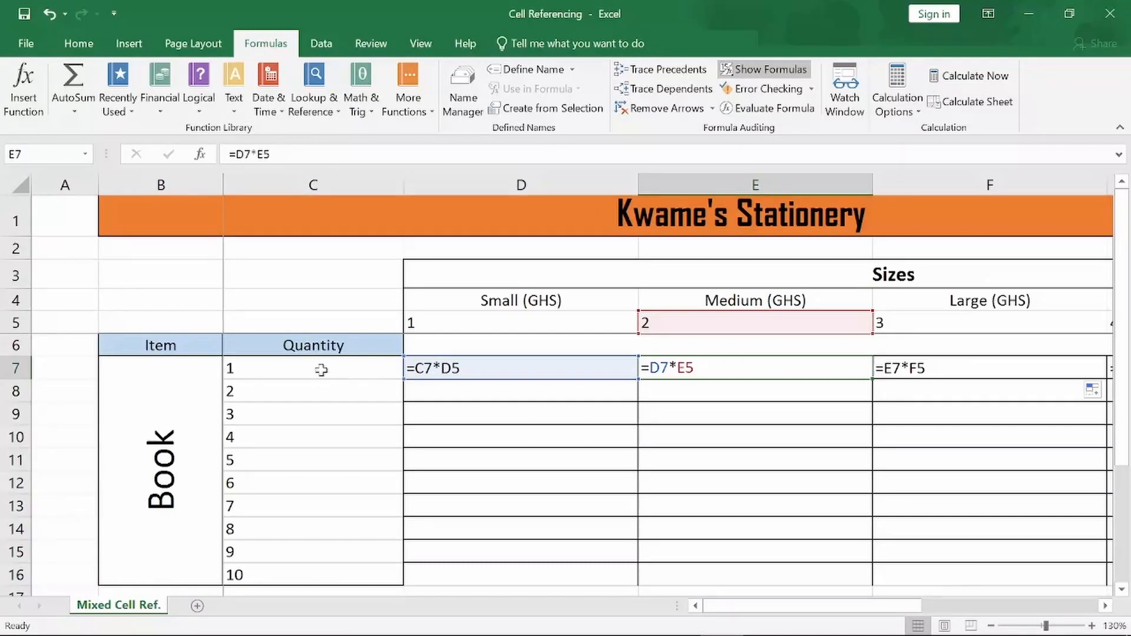
pyautogui.click(523, 370)
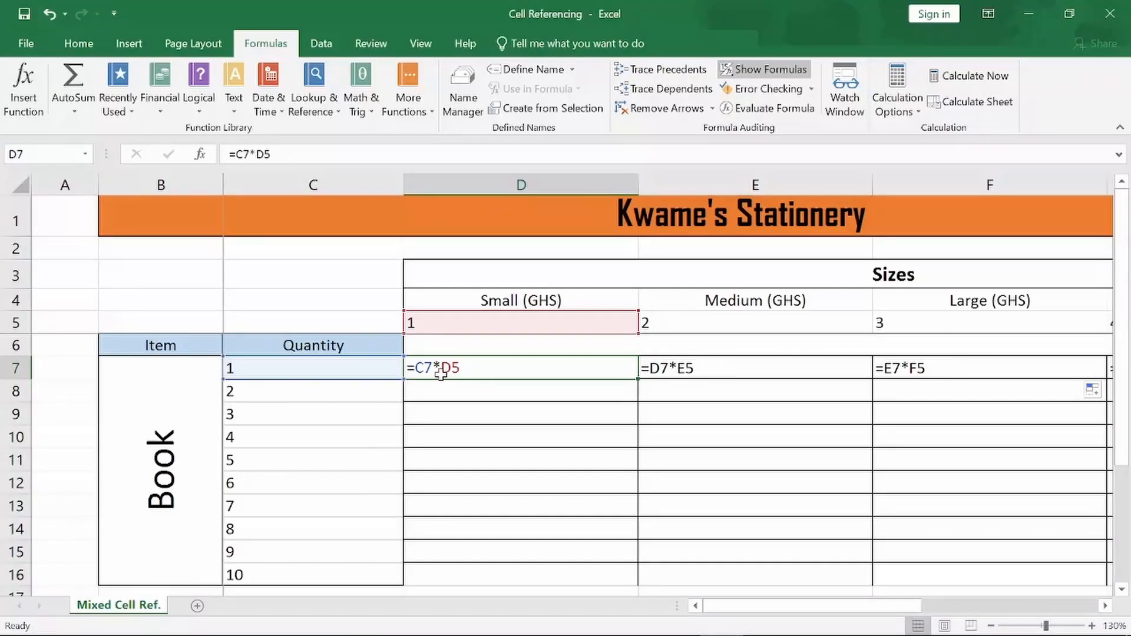
pyautogui.click(8, 370)
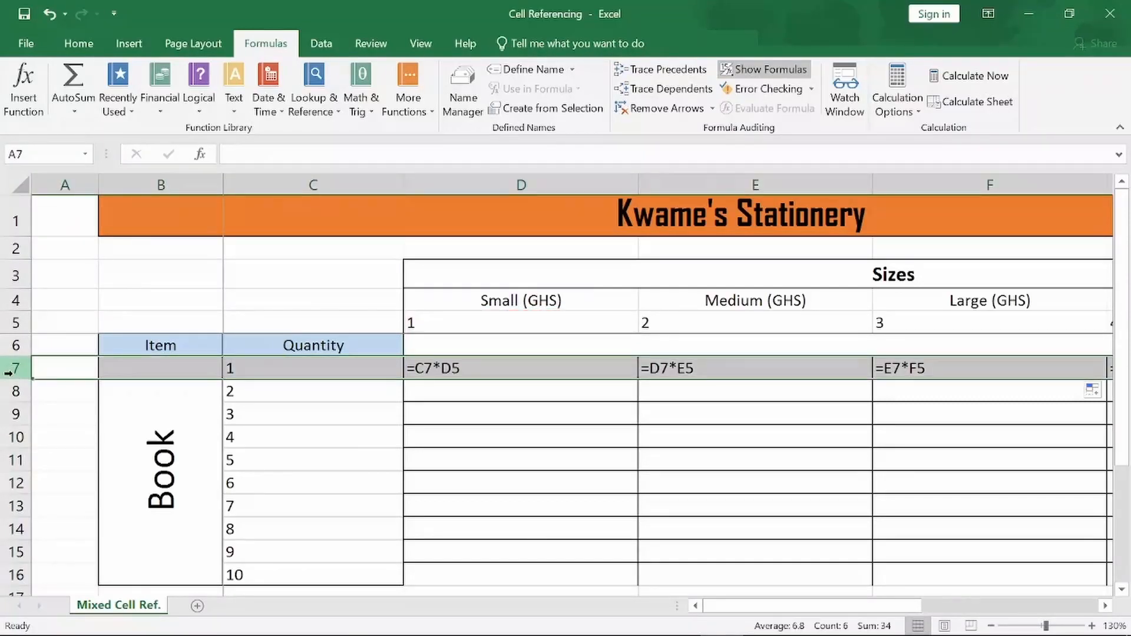
pyautogui.click(442, 370)
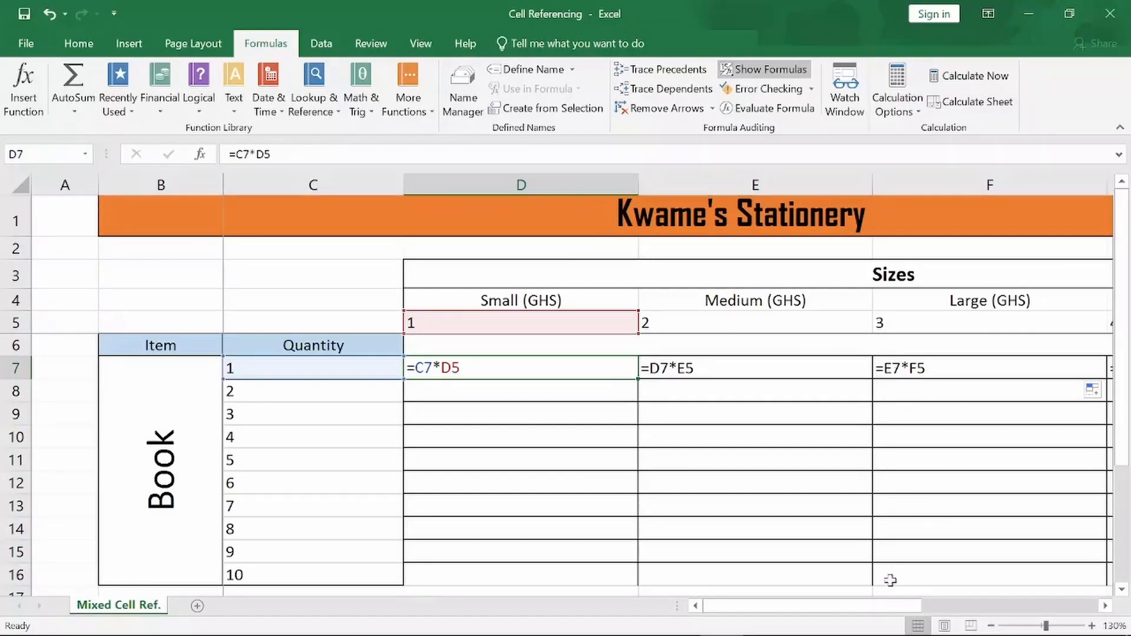
pyautogui.moveTo(880, 607); pyautogui.dragTo(919, 619)
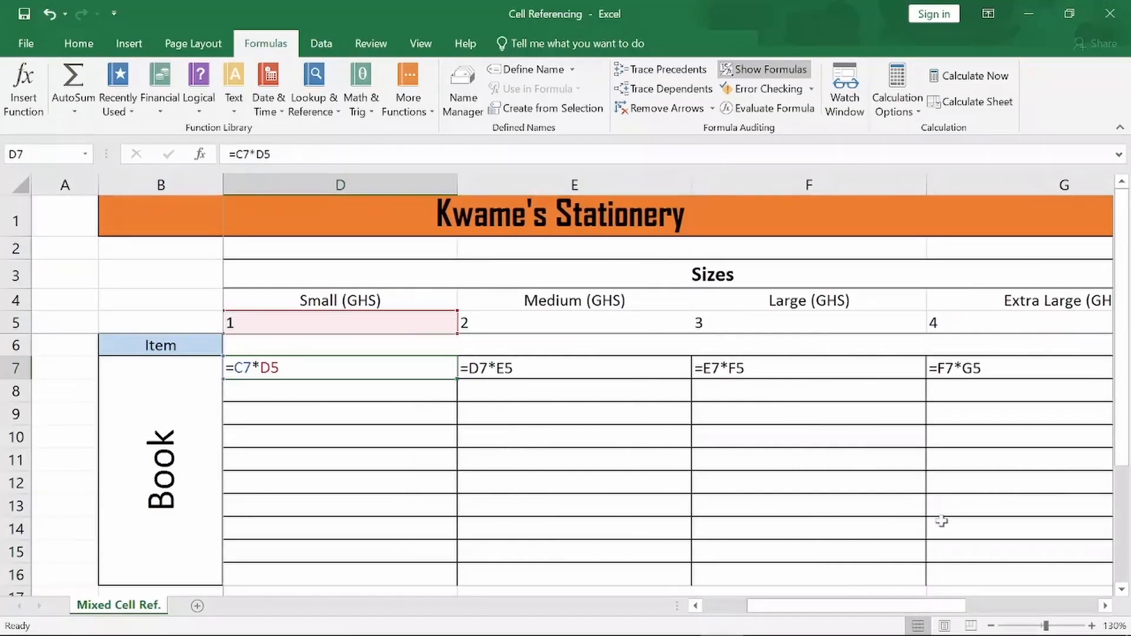
pyautogui.click(959, 371)
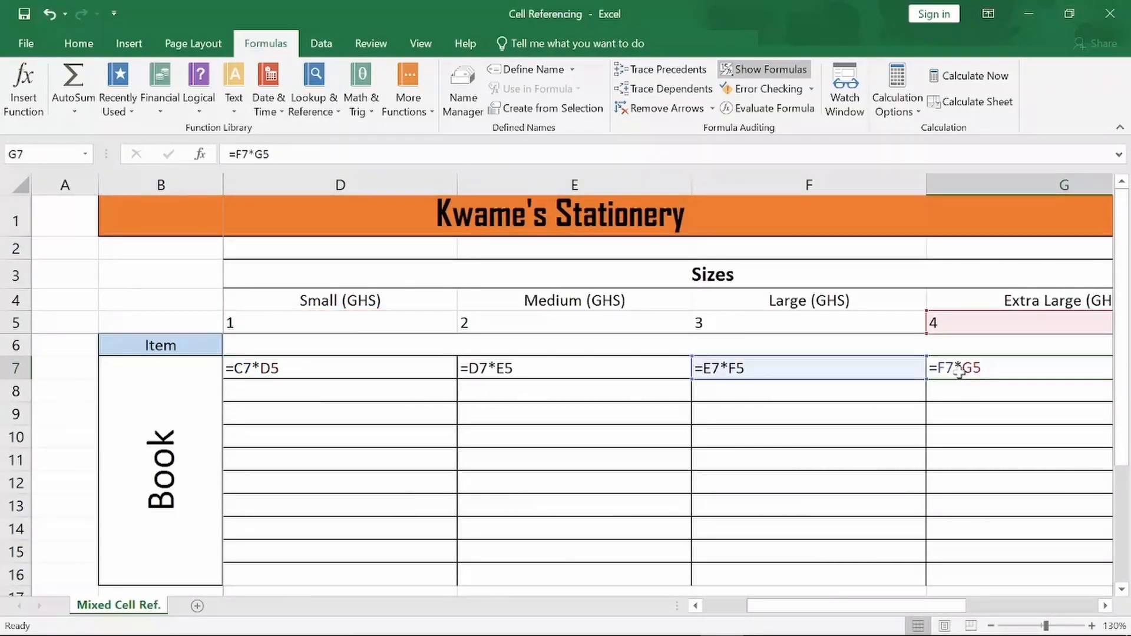
pyautogui.moveTo(876, 614); pyautogui.dragTo(832, 614)
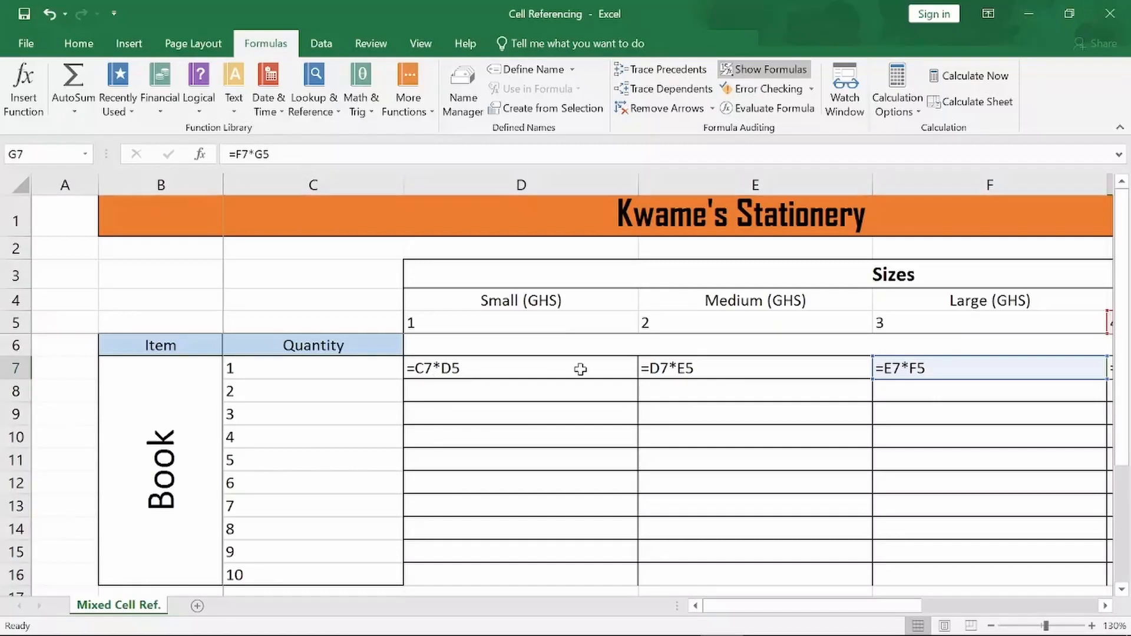
pyautogui.click(445, 368)
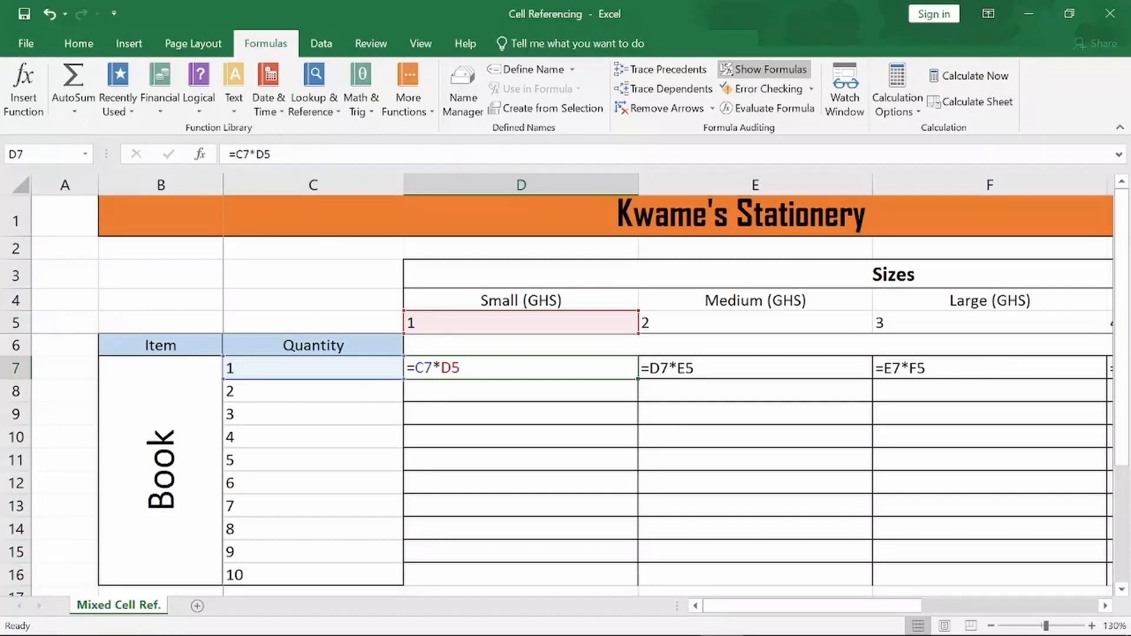
# - Change the formula in D7 to =$C7*D5 so the quantity column is locked while its row stays relative
pyautogui.click(230, 154)
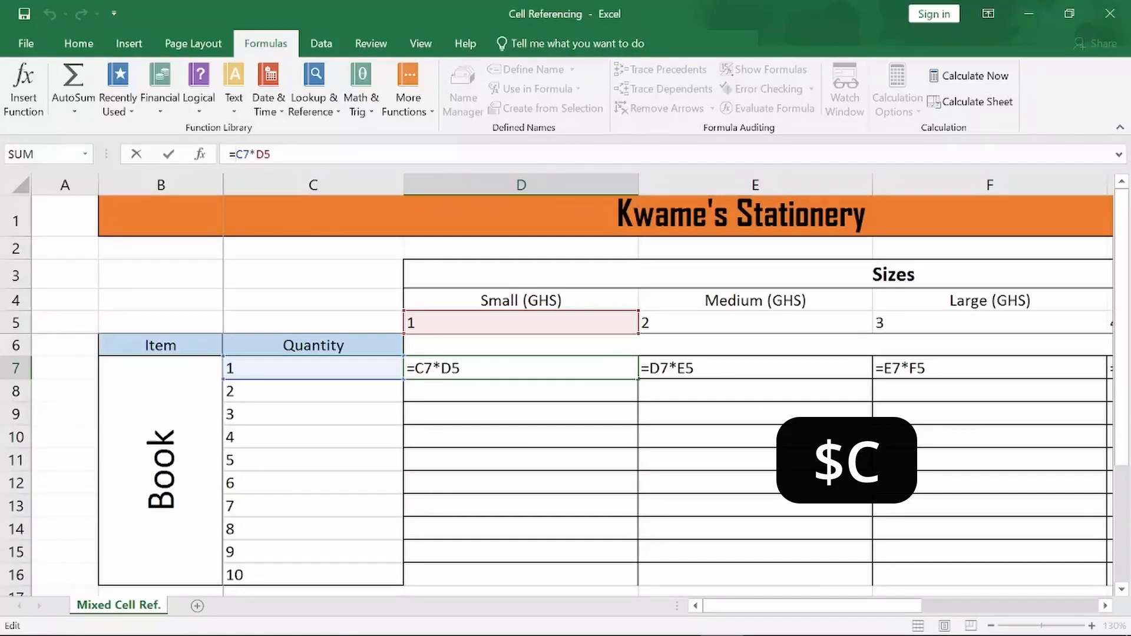
pyautogui.press('F4')
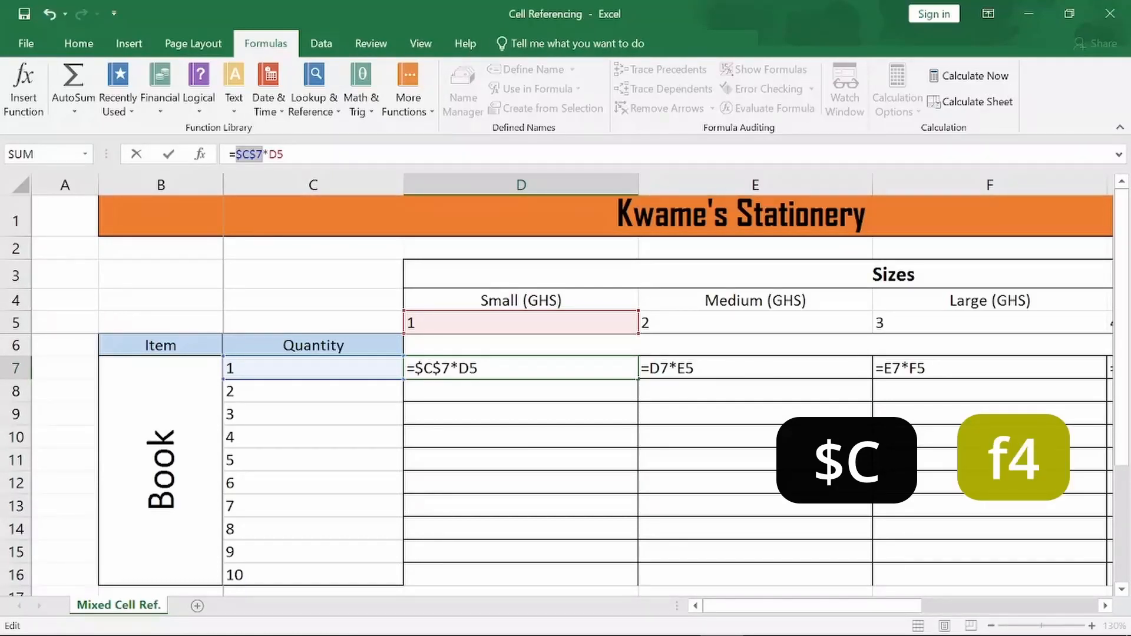
pyautogui.press('F4')
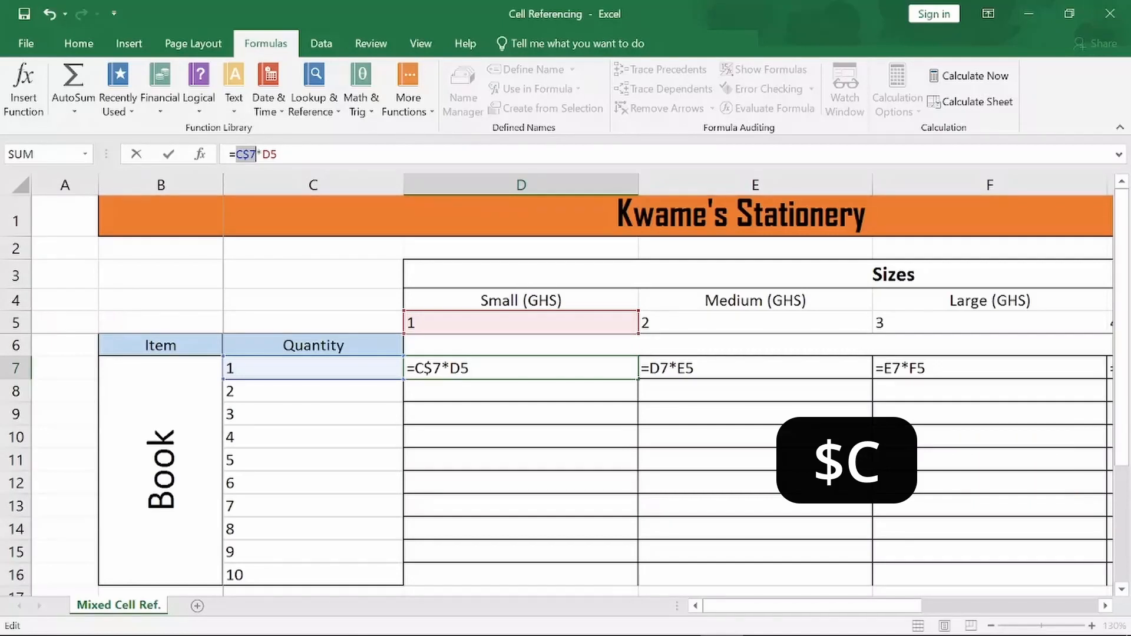
pyautogui.press('F4')
pyautogui.press('Return')
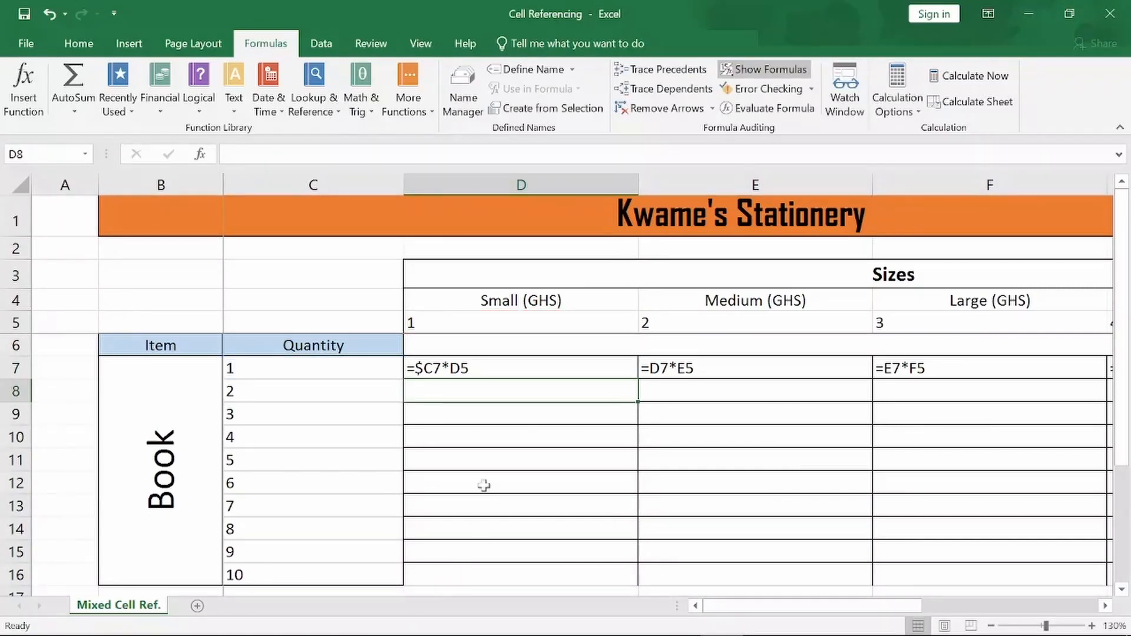
# - Fill the revised formula in D7 across the row through cell G7
pyautogui.click(488, 371)
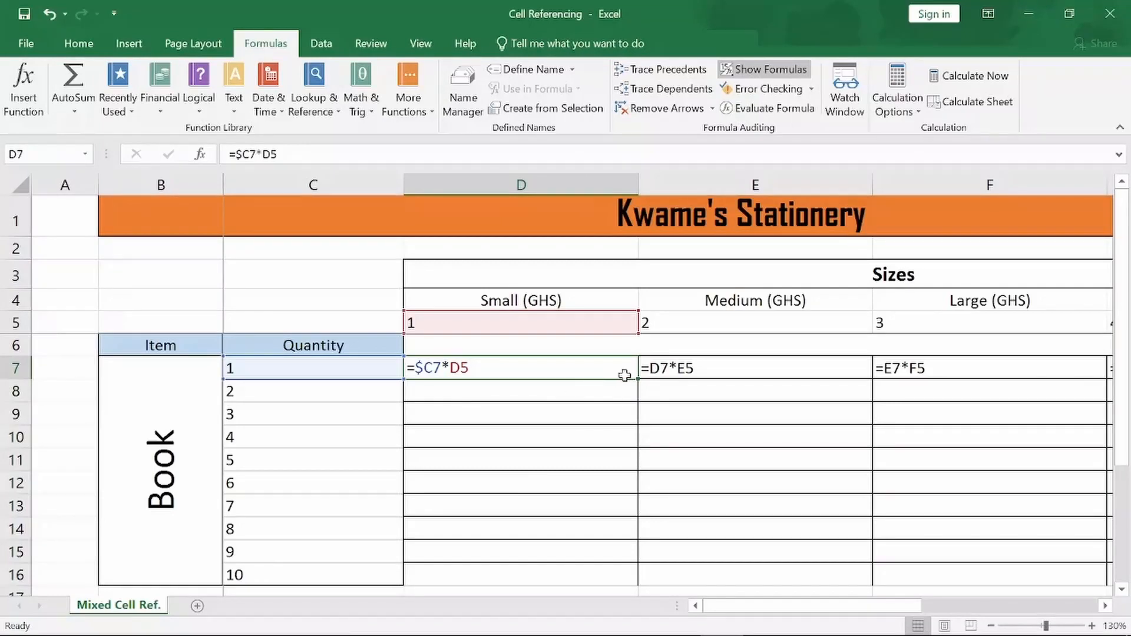
pyautogui.moveTo(639, 382); pyautogui.dragTo(754, 386)
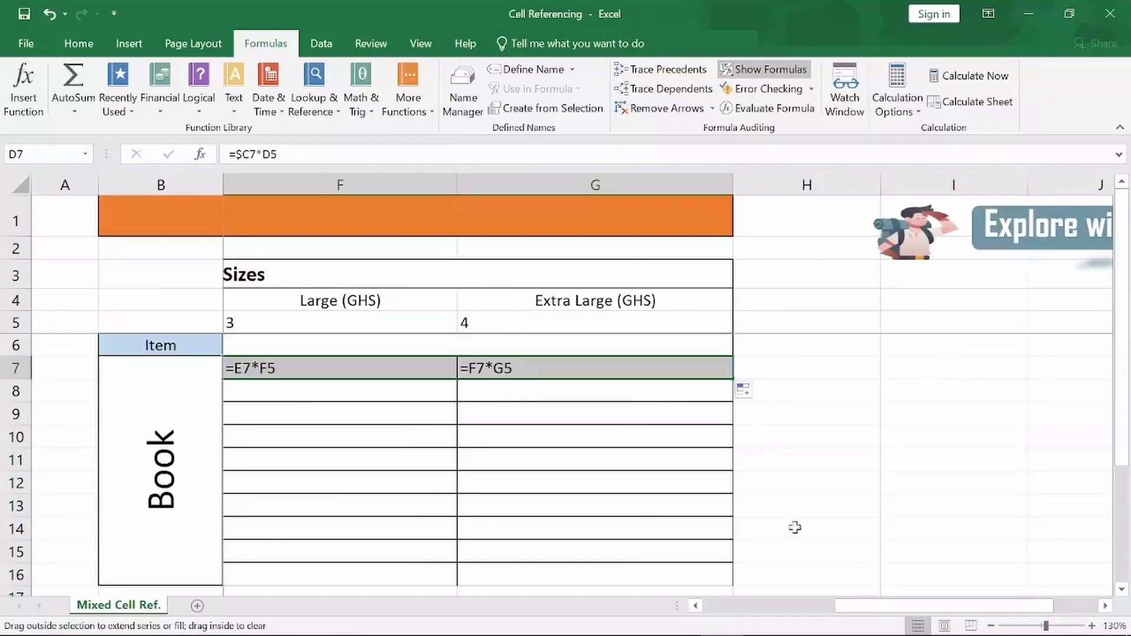
pyautogui.moveTo(919, 609); pyautogui.dragTo(789, 610)
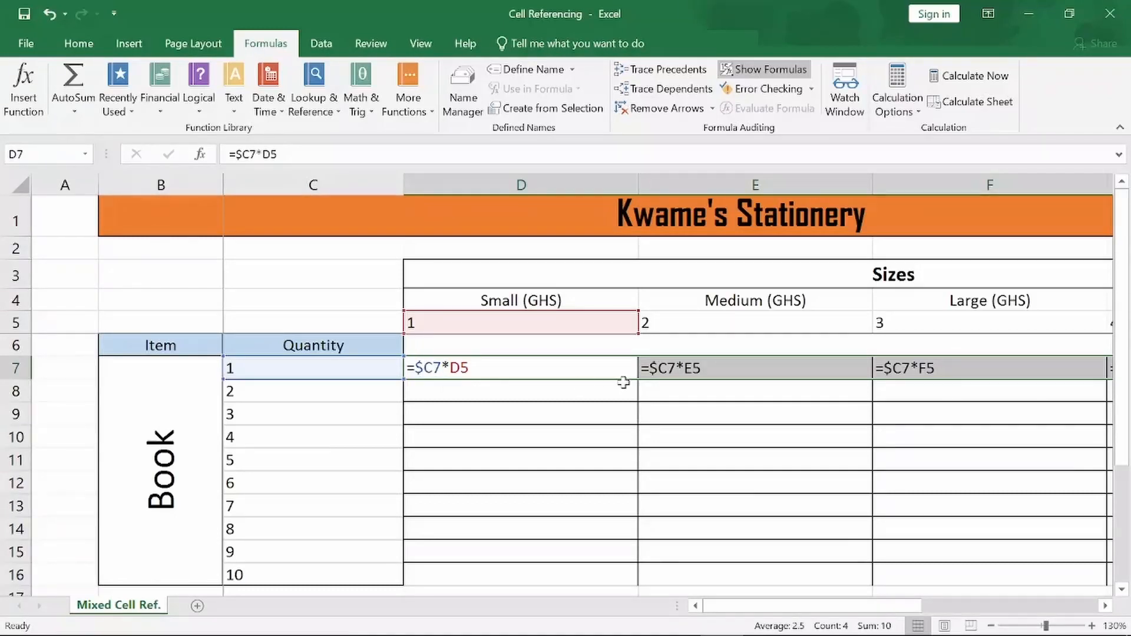
# - Examine the formulas in E7, F7 and G7, comparing their locked quantity column and shifting price references for each size
pyautogui.click(669, 366)
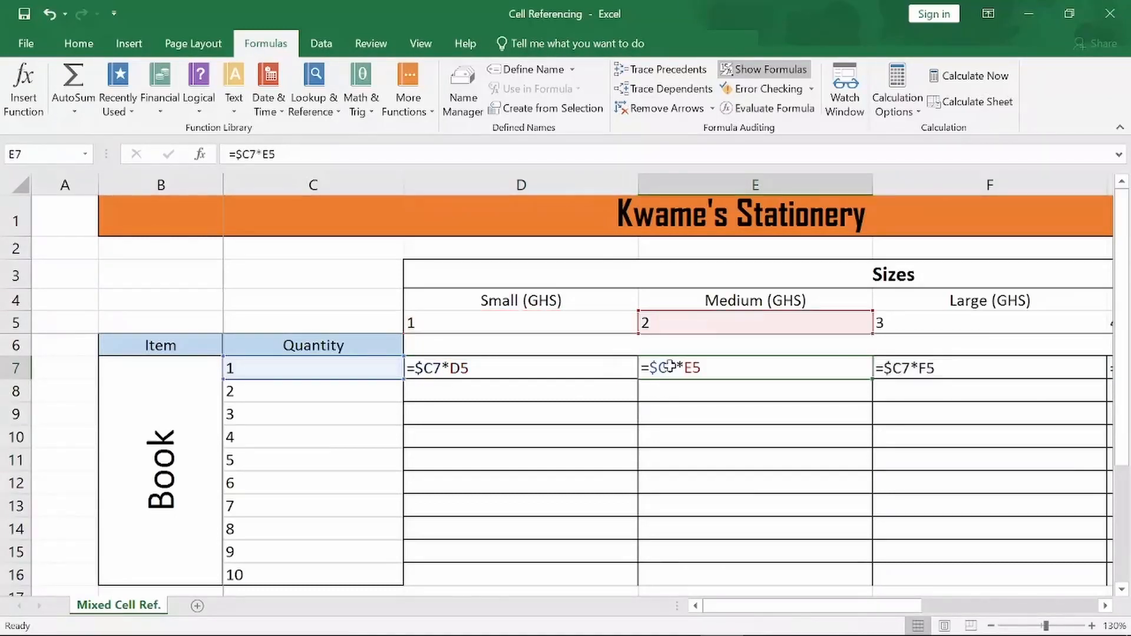
pyautogui.click(921, 369)
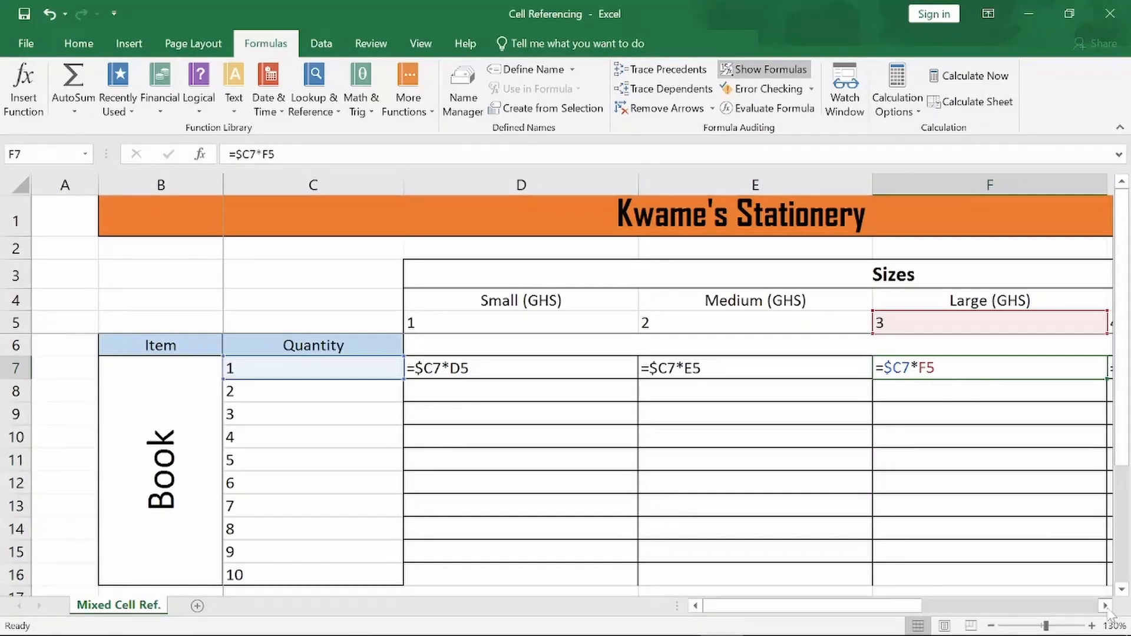
pyautogui.click(680, 370)
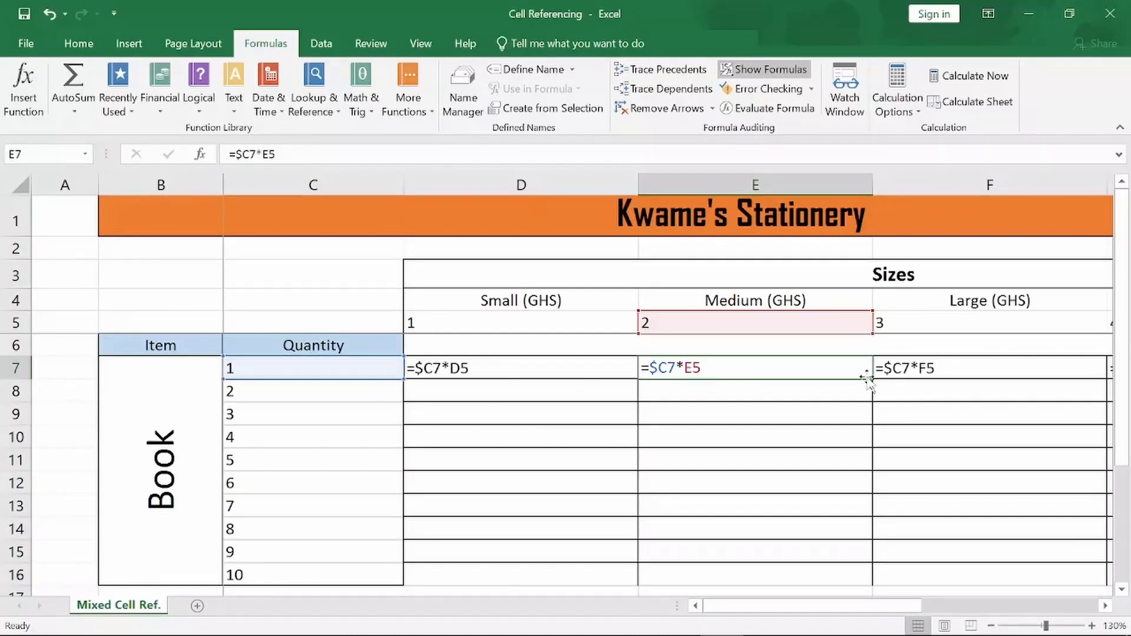
pyautogui.click(927, 371)
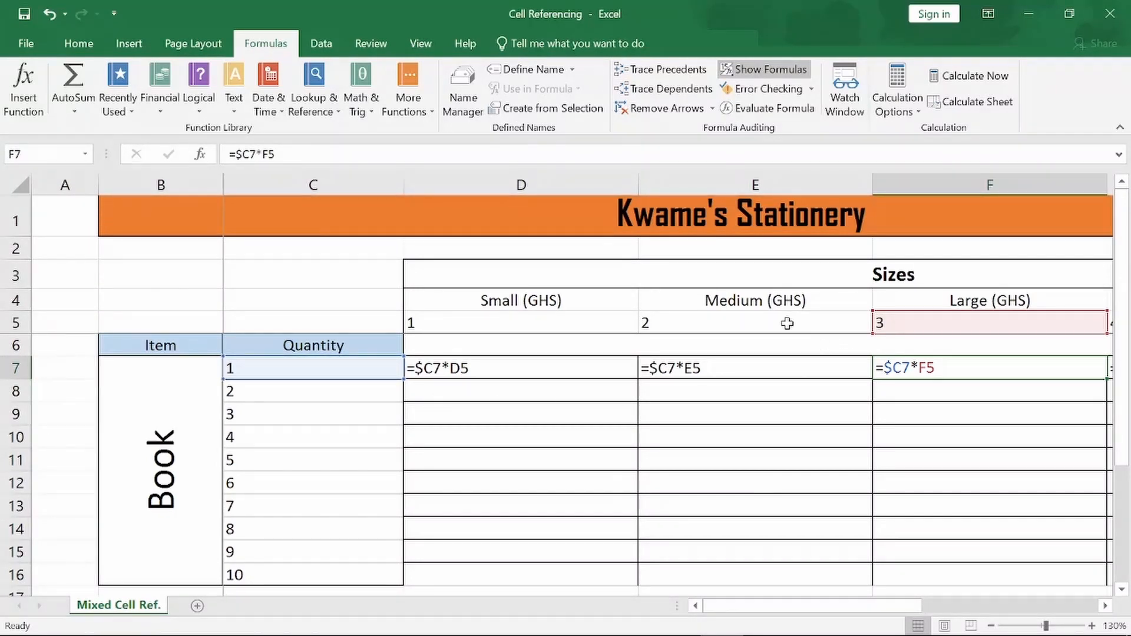
pyautogui.click(683, 368)
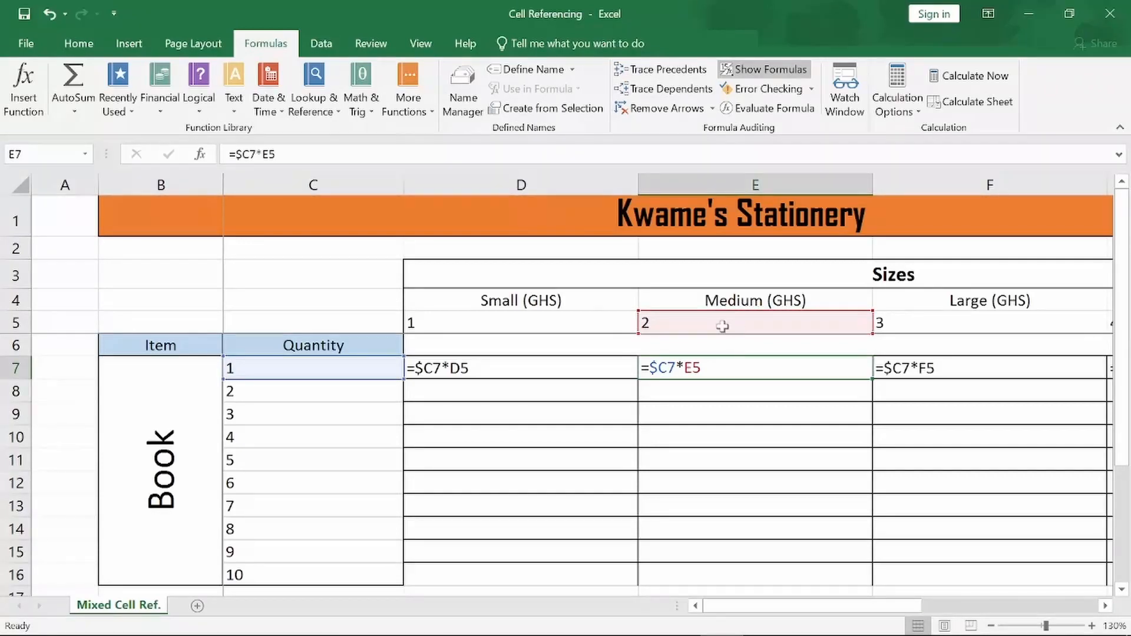
pyautogui.click(953, 372)
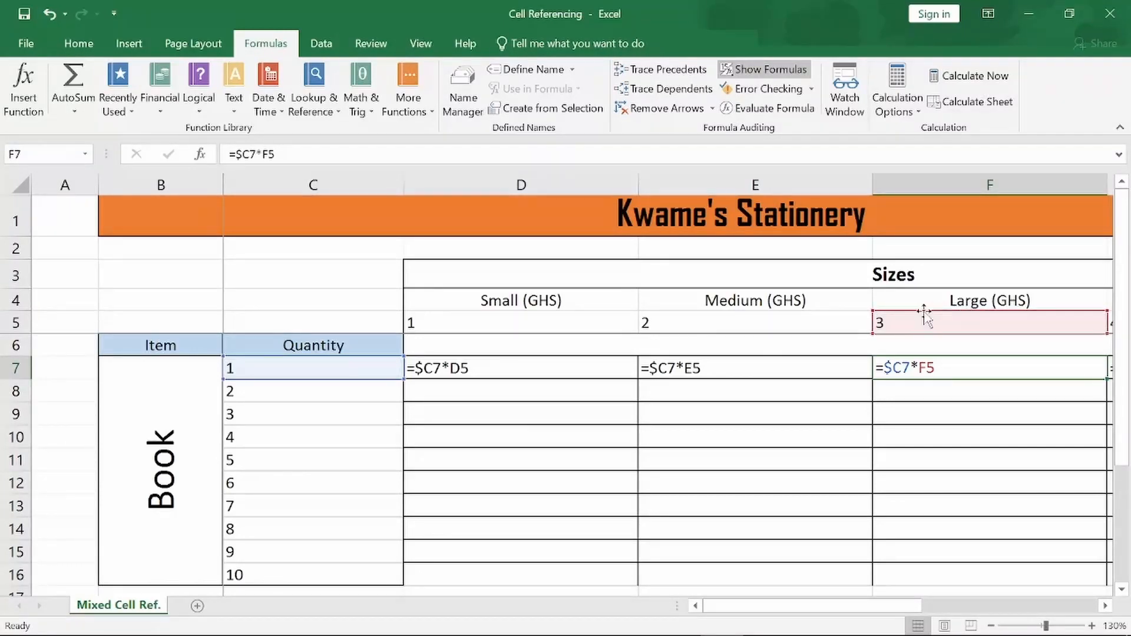
pyautogui.click(1105, 606)
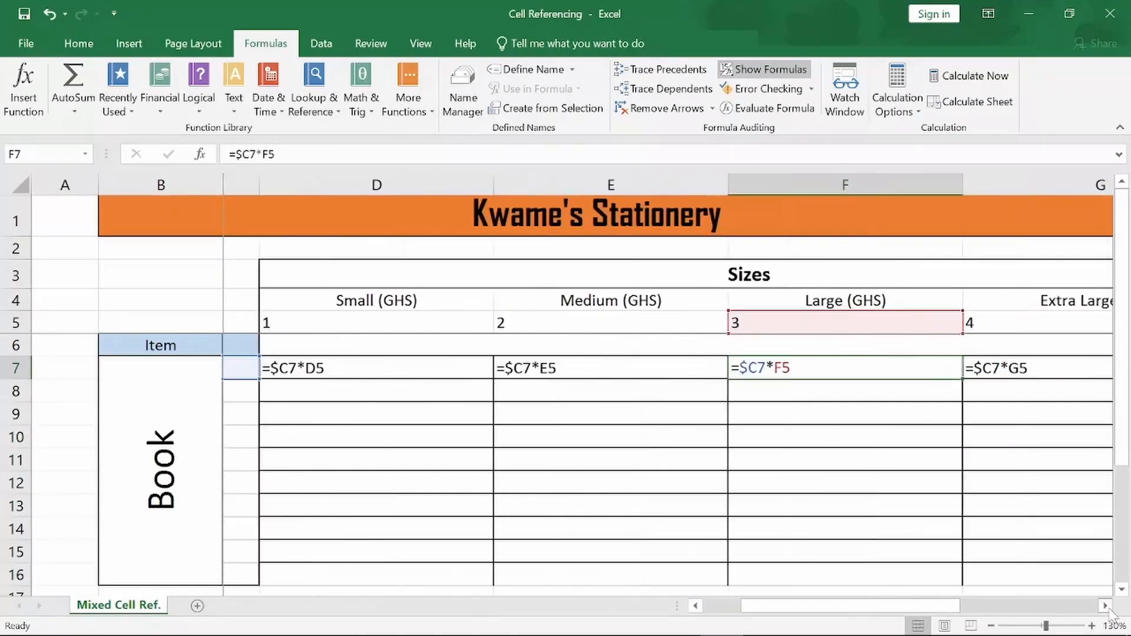
pyautogui.click(1105, 605)
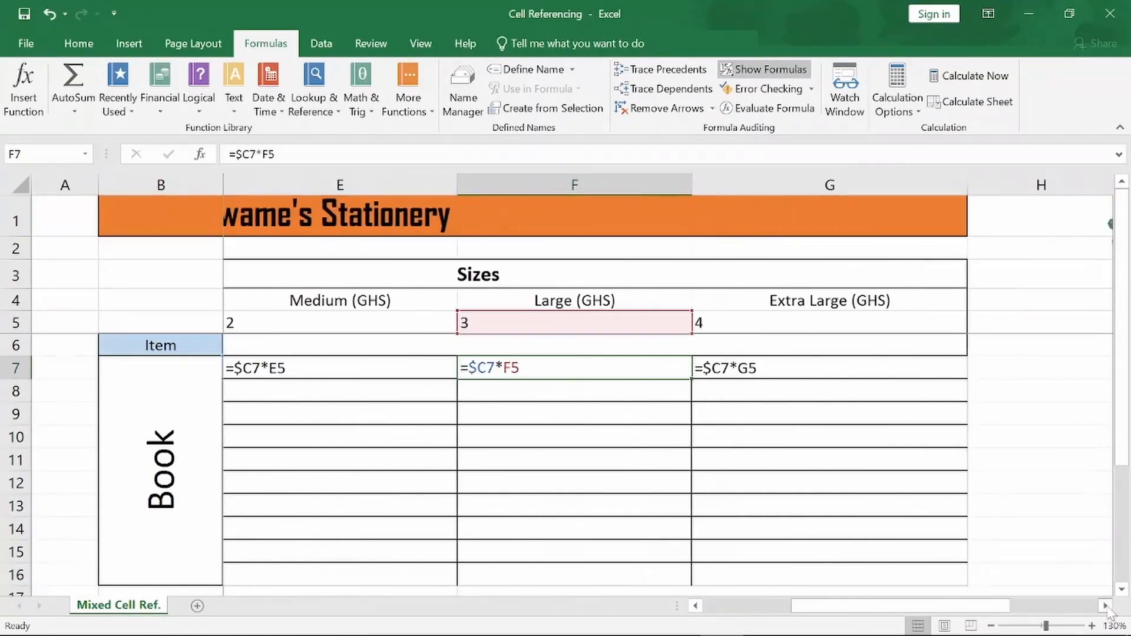
pyautogui.click(791, 368)
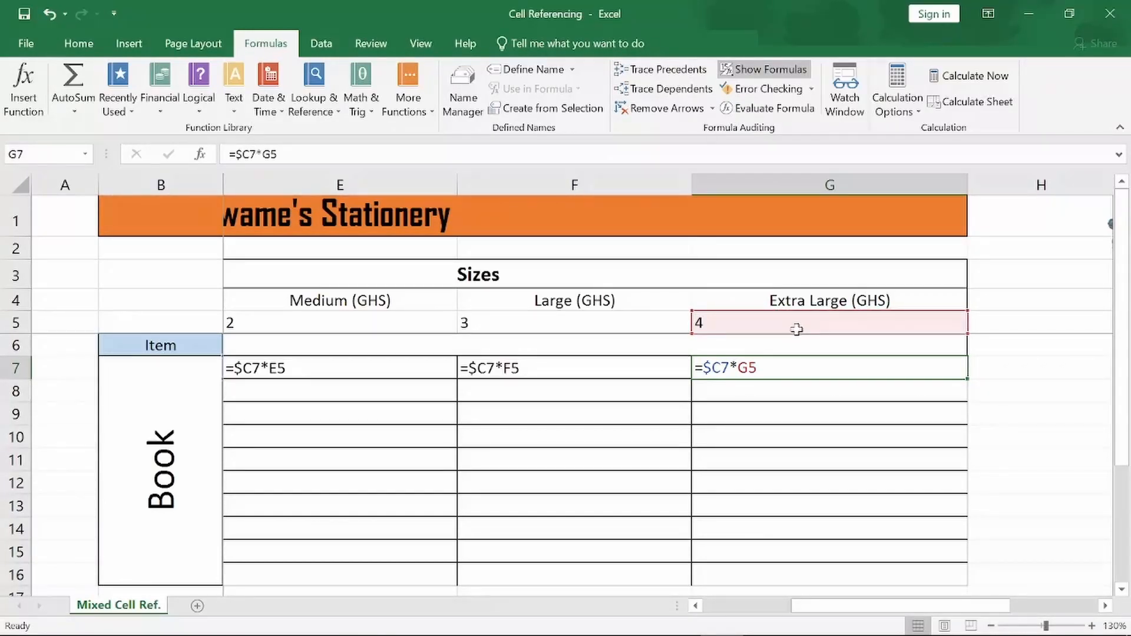
pyautogui.moveTo(860, 610); pyautogui.dragTo(755, 622)
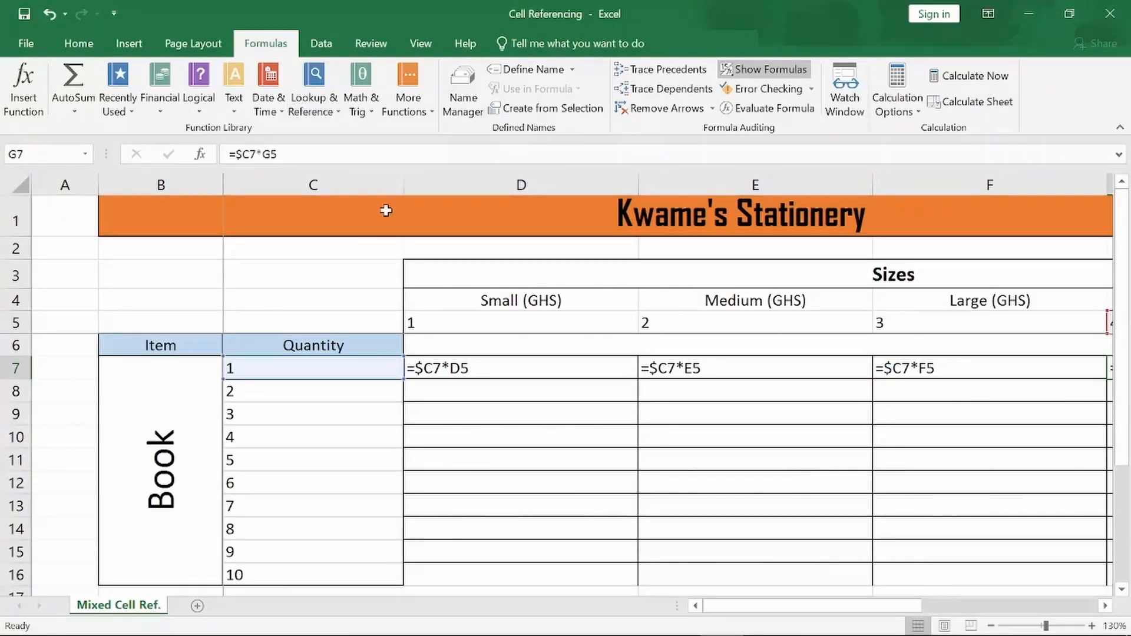
# - Display results instead of formulas and check the calculated prices in cells D7 through G7
pyautogui.click(768, 71)
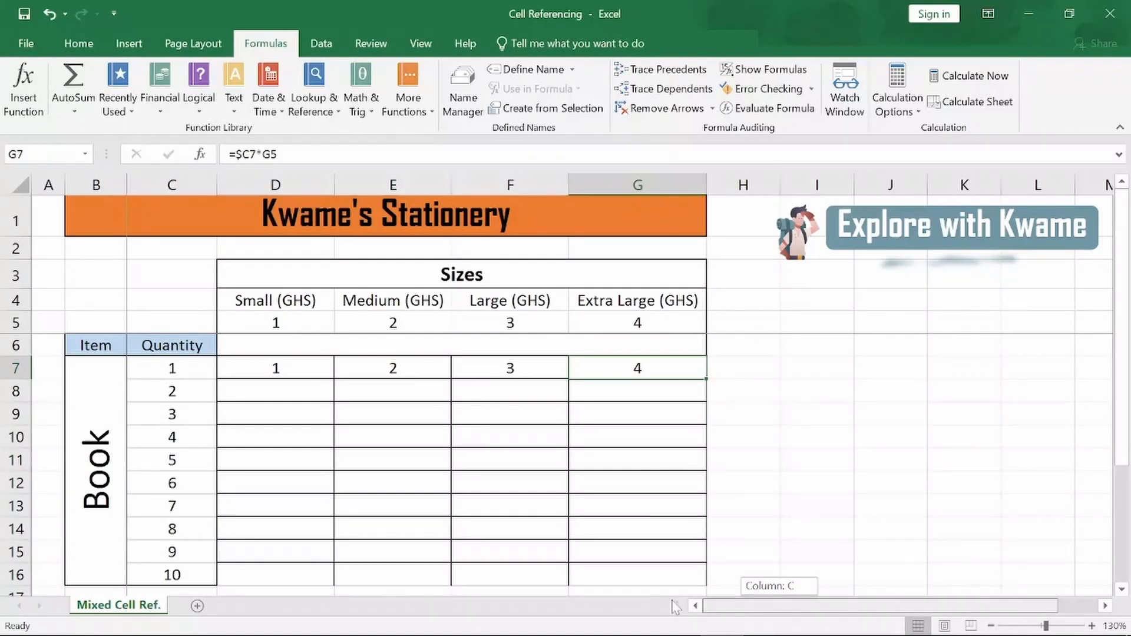
pyautogui.click(278, 369)
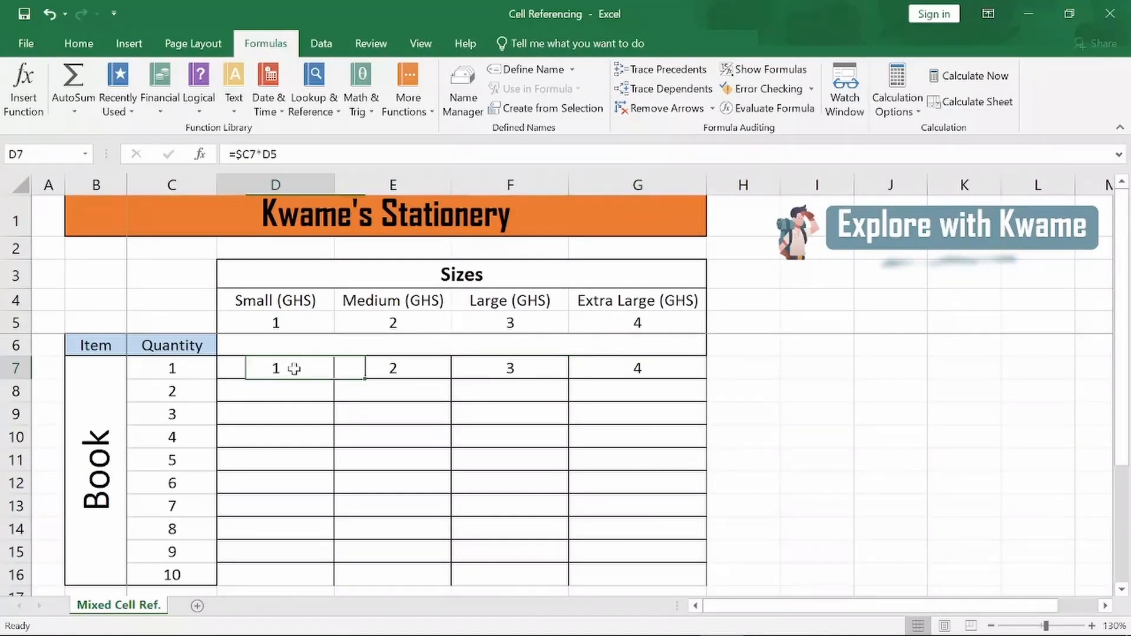
pyautogui.click(382, 370)
pyautogui.click(505, 372)
pyautogui.click(606, 373)
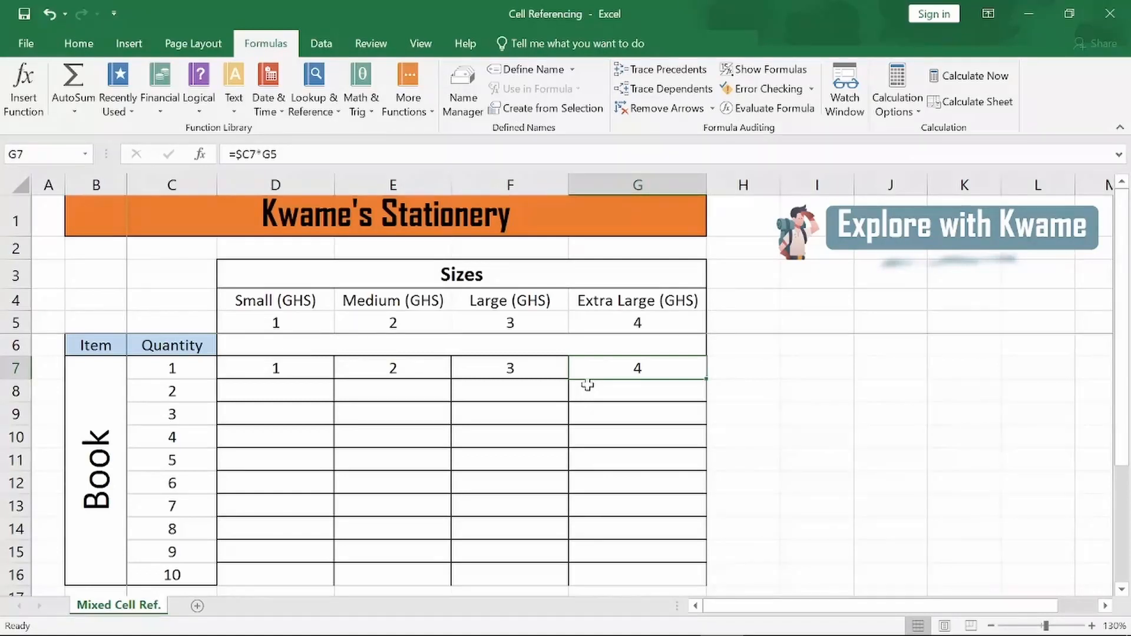
# - Fill the formula in D7 down the Small column through cell D16
pyautogui.scroll(-1, 282, 401)
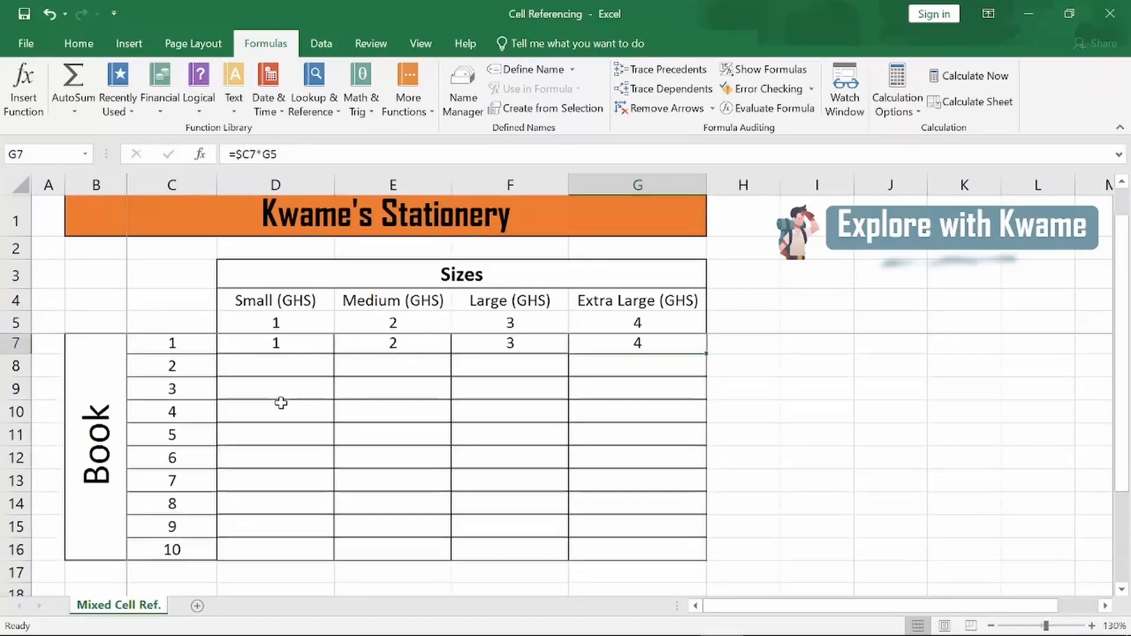
pyautogui.scroll(1, 281, 401)
pyautogui.click(283, 371)
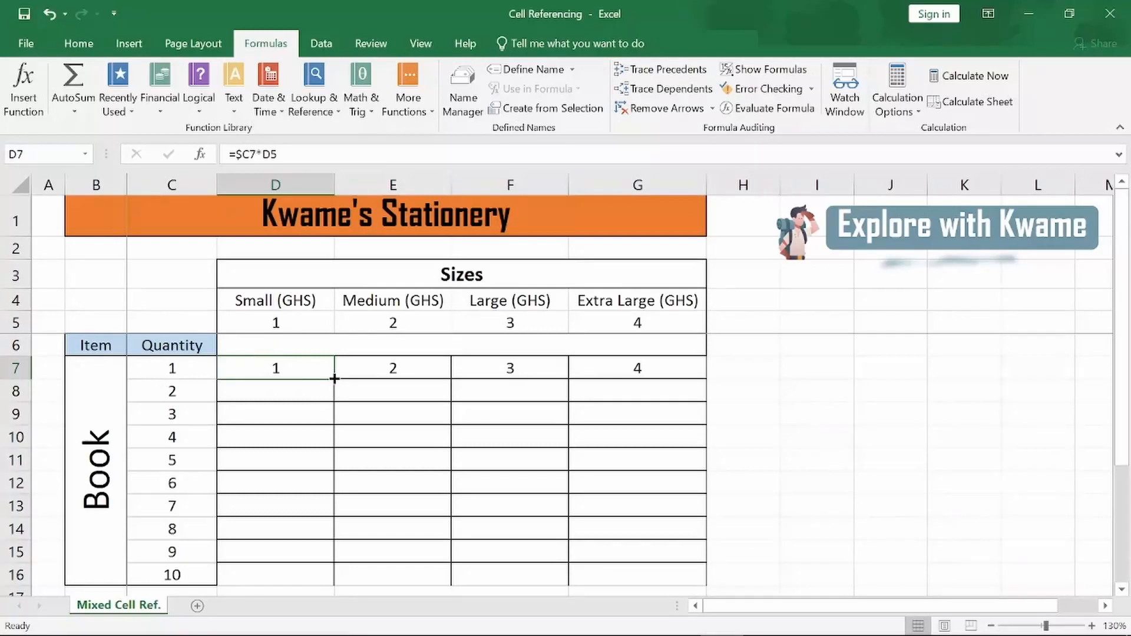
pyautogui.moveTo(334, 379); pyautogui.dragTo(338, 581)
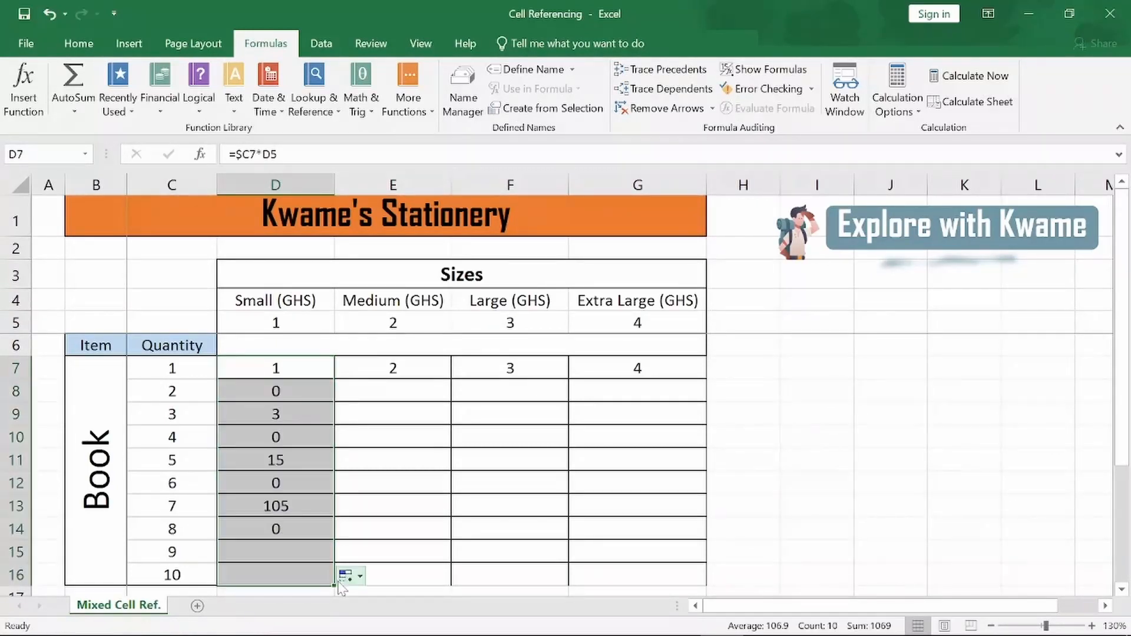
# - Check the filled Small prices and their formulas in D8 through D15, comparing the D13 result with its quantity in C13
pyautogui.click(291, 393)
pyautogui.click(291, 417)
pyautogui.click(288, 439)
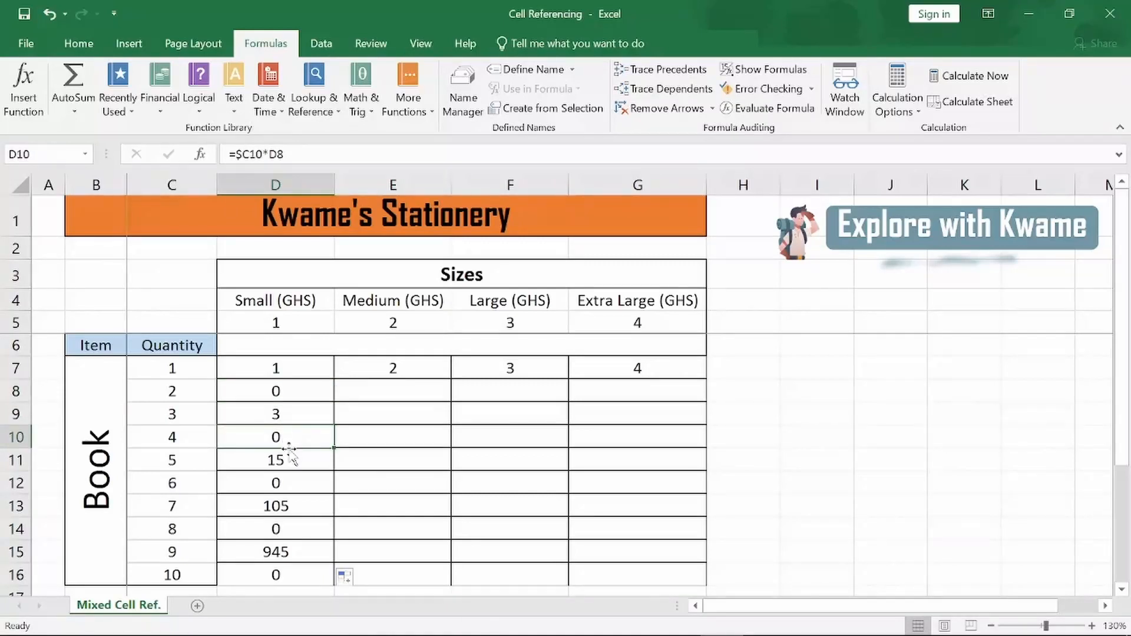
pyautogui.click(290, 460)
pyautogui.click(279, 484)
pyautogui.click(282, 508)
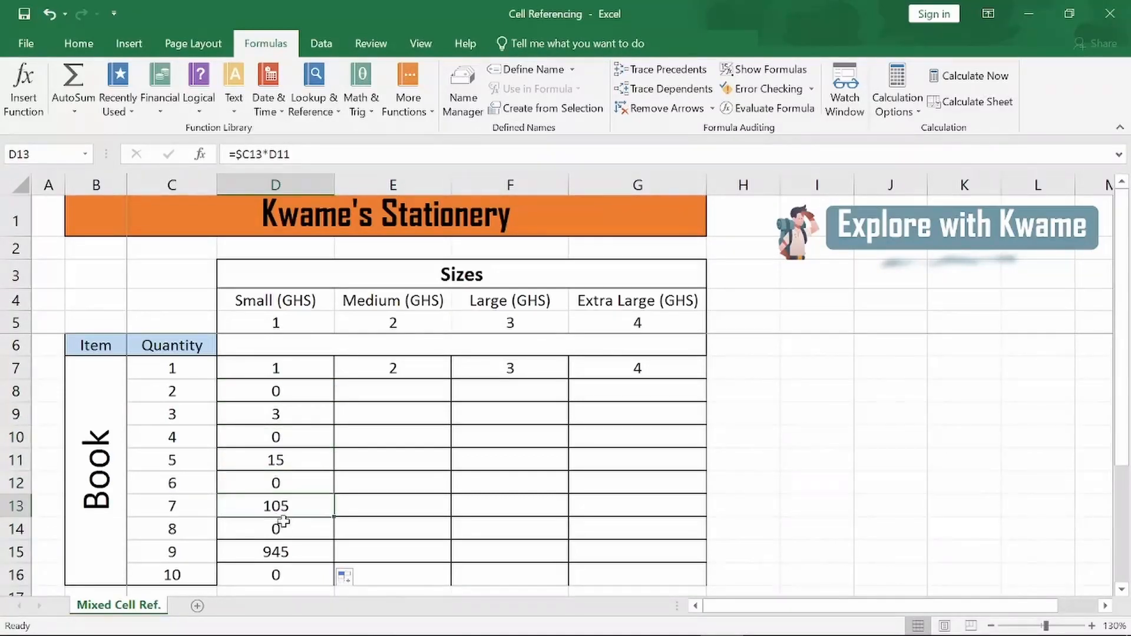
pyautogui.click(285, 529)
pyautogui.click(287, 557)
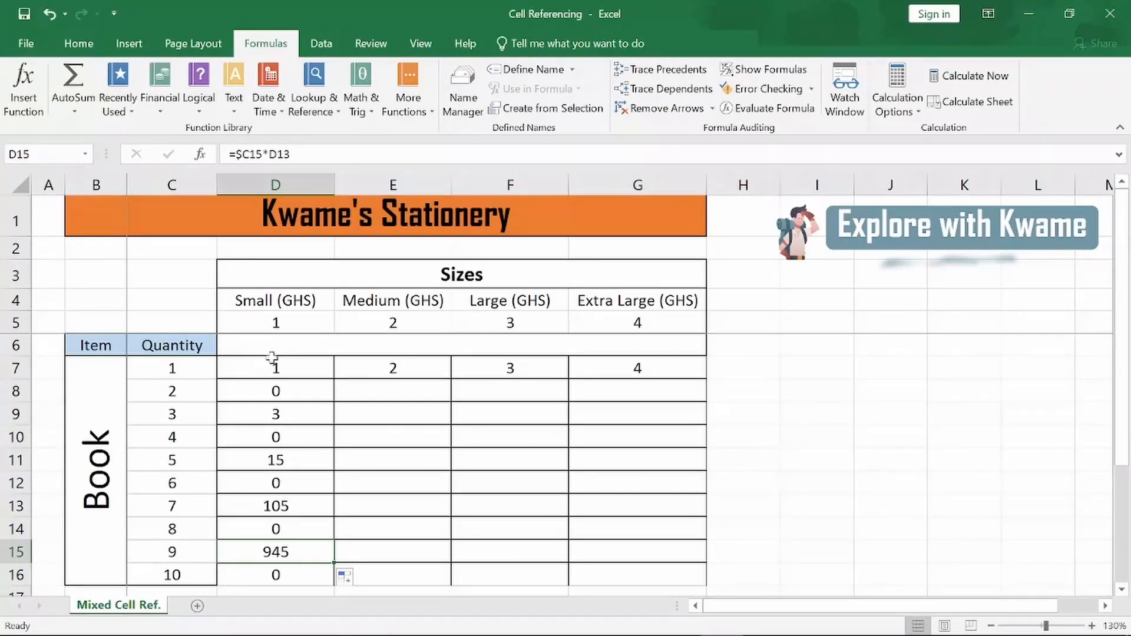
pyautogui.click(188, 511)
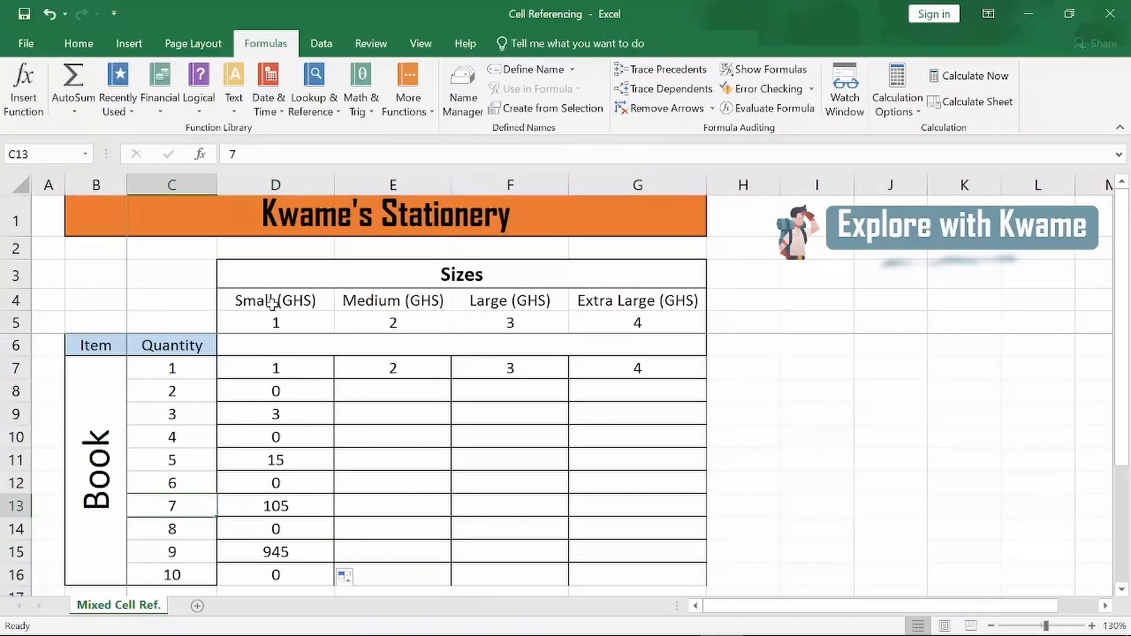
# - Display formulas instead of results and examine how the price reference shifts from D7 to D8, comparing it with Small price cell D5
pyautogui.click(294, 372)
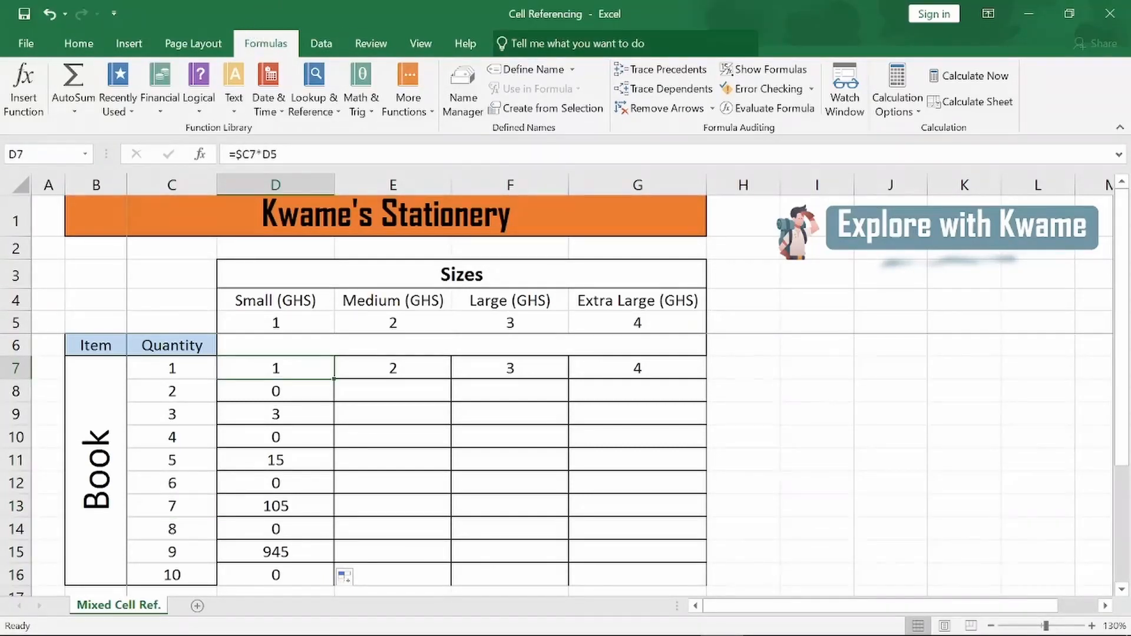
pyautogui.click(765, 69)
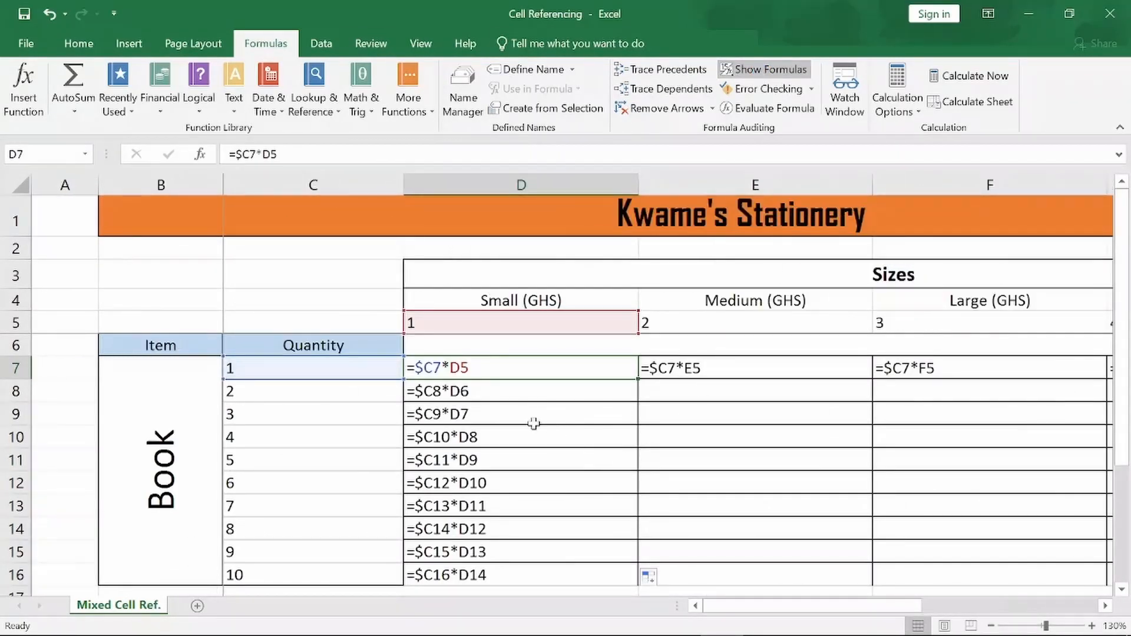
pyautogui.scroll(-1, 523, 431)
pyautogui.scroll(1, 524, 433)
pyautogui.click(452, 390)
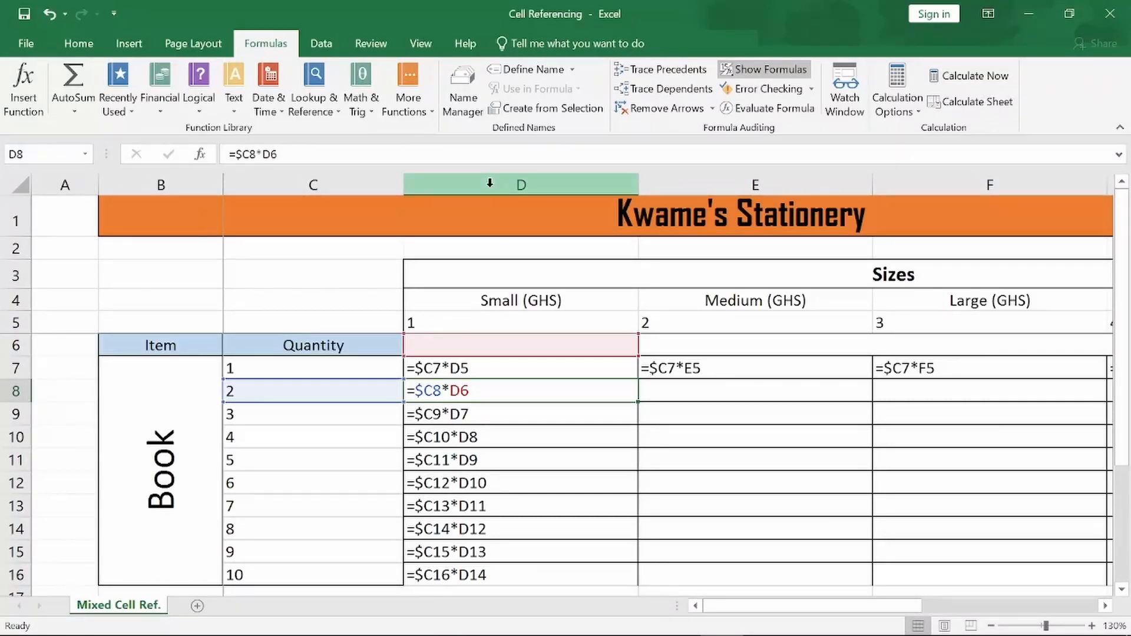
pyautogui.click(473, 322)
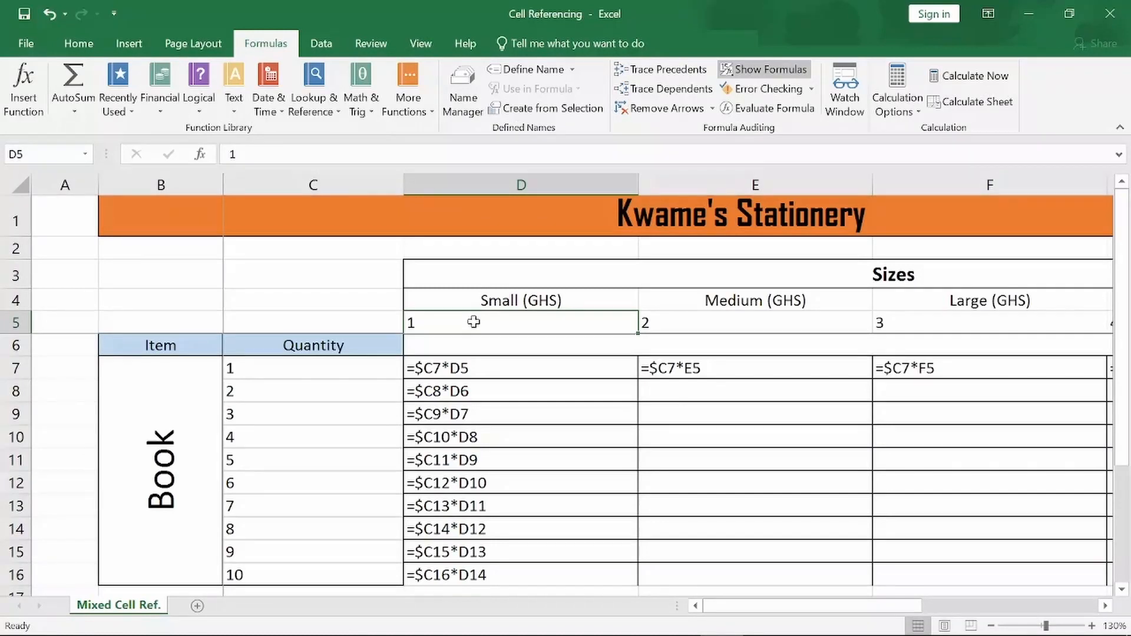
pyautogui.click(465, 367)
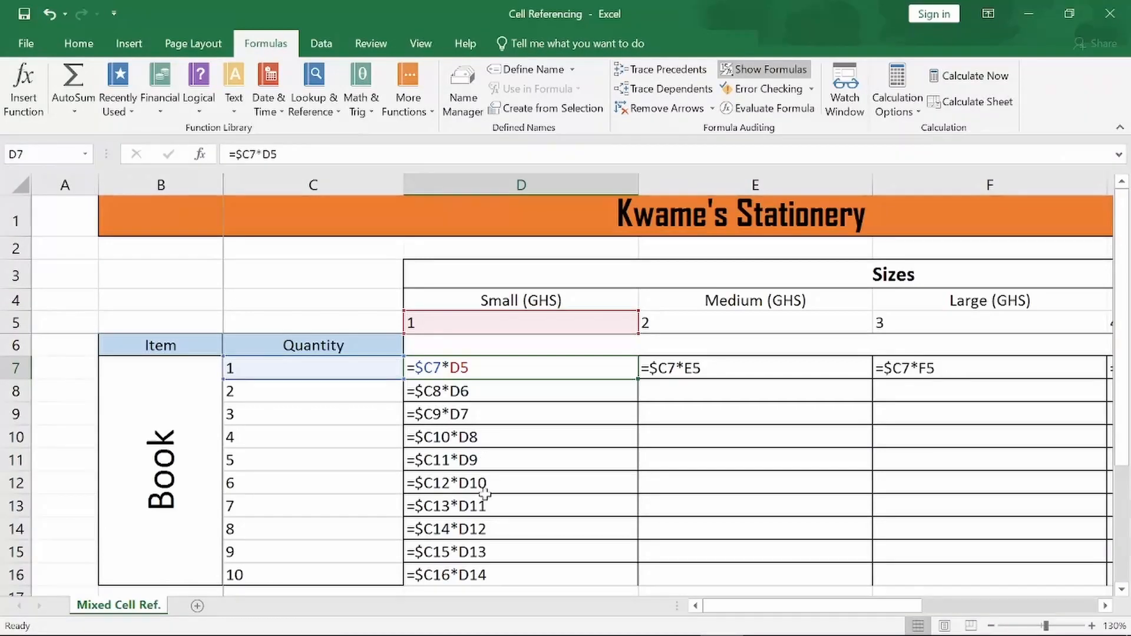
pyautogui.click(478, 391)
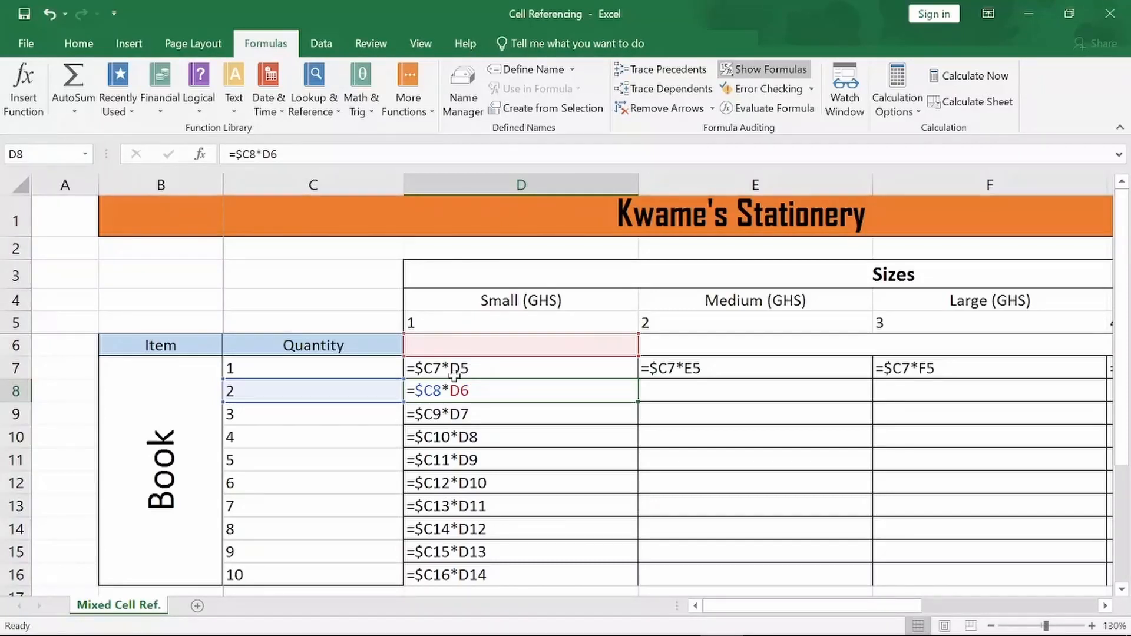
pyautogui.click(480, 303)
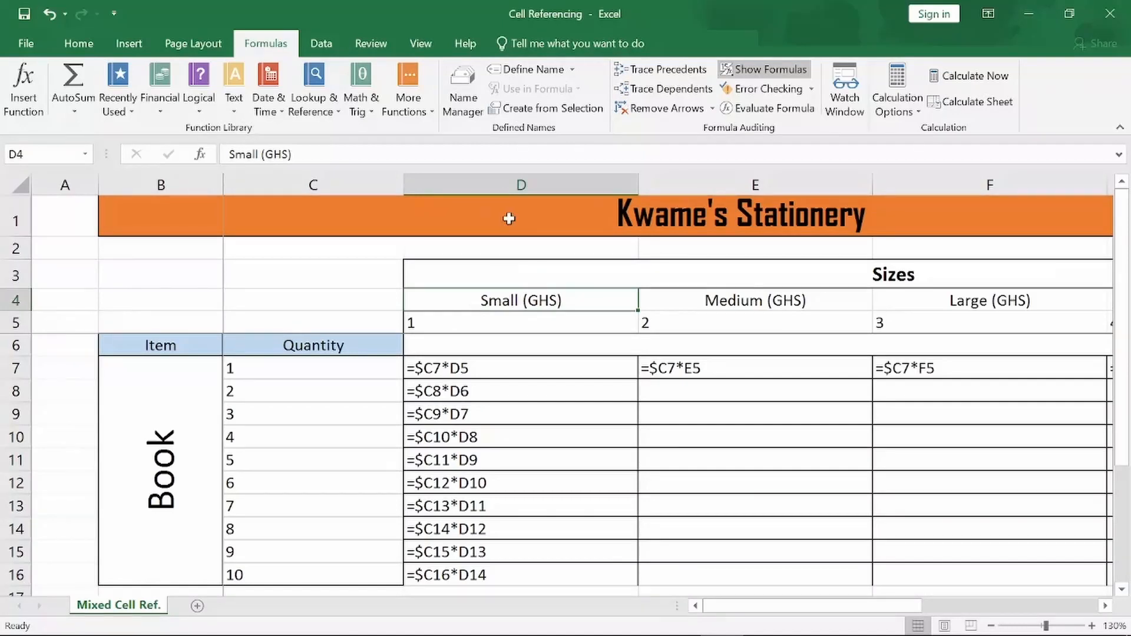
pyautogui.click(513, 324)
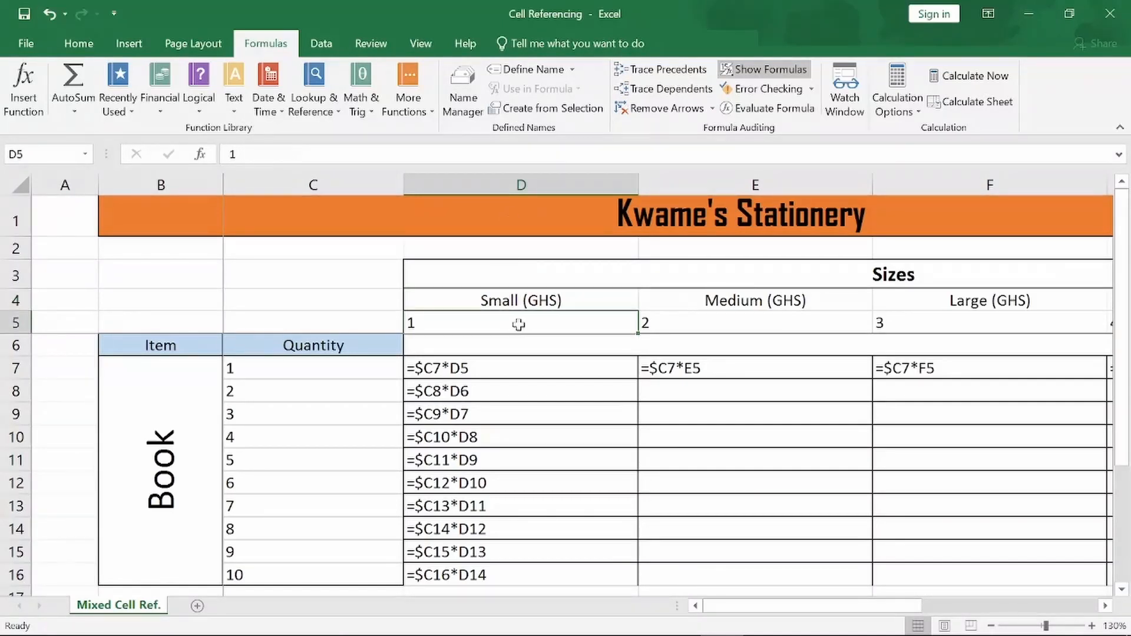
# - Change the formula in D7 to =$C7*D$5 so the row of the Small price reference is locked
pyautogui.click(477, 369)
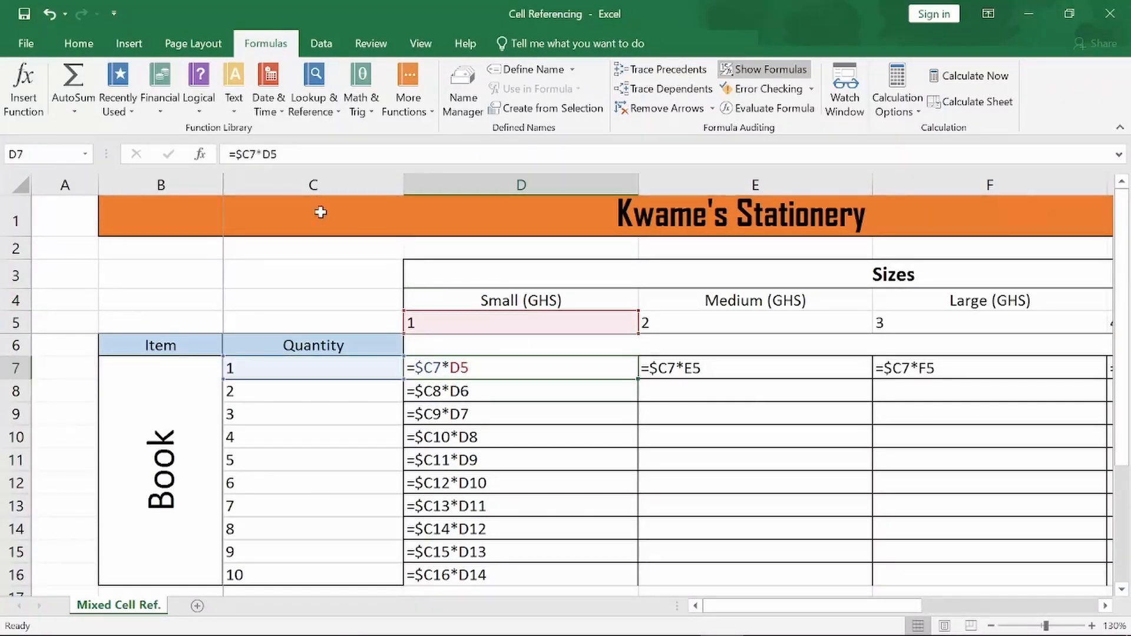
pyautogui.doubleClick(268, 154)
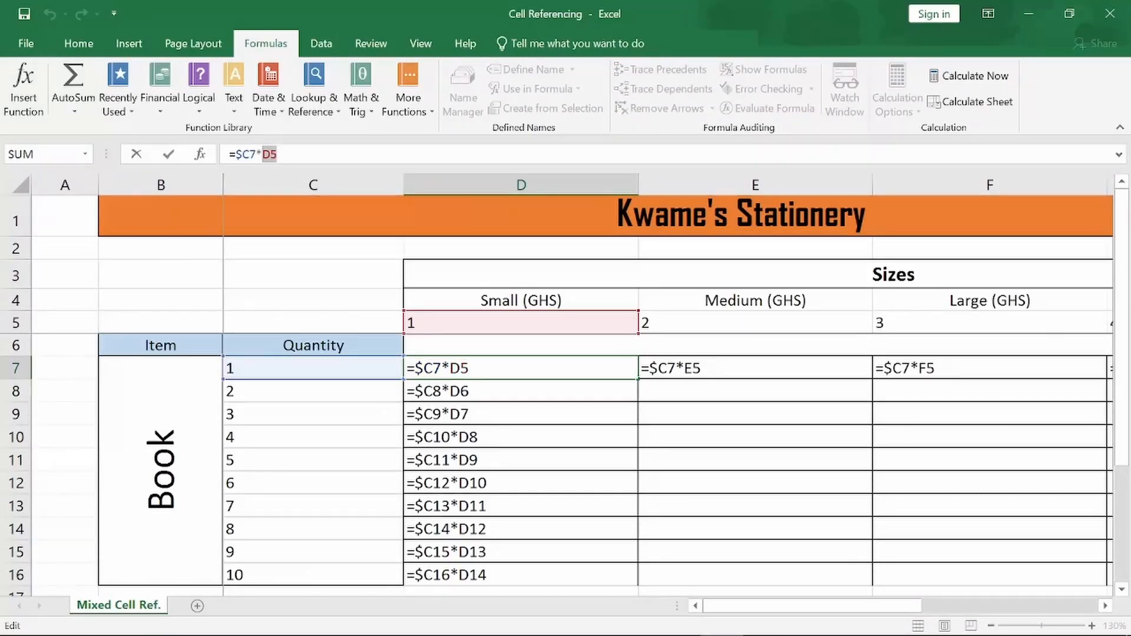
pyautogui.moveTo(270, 154); pyautogui.dragTo(277, 154)
pyautogui.click(270, 154)
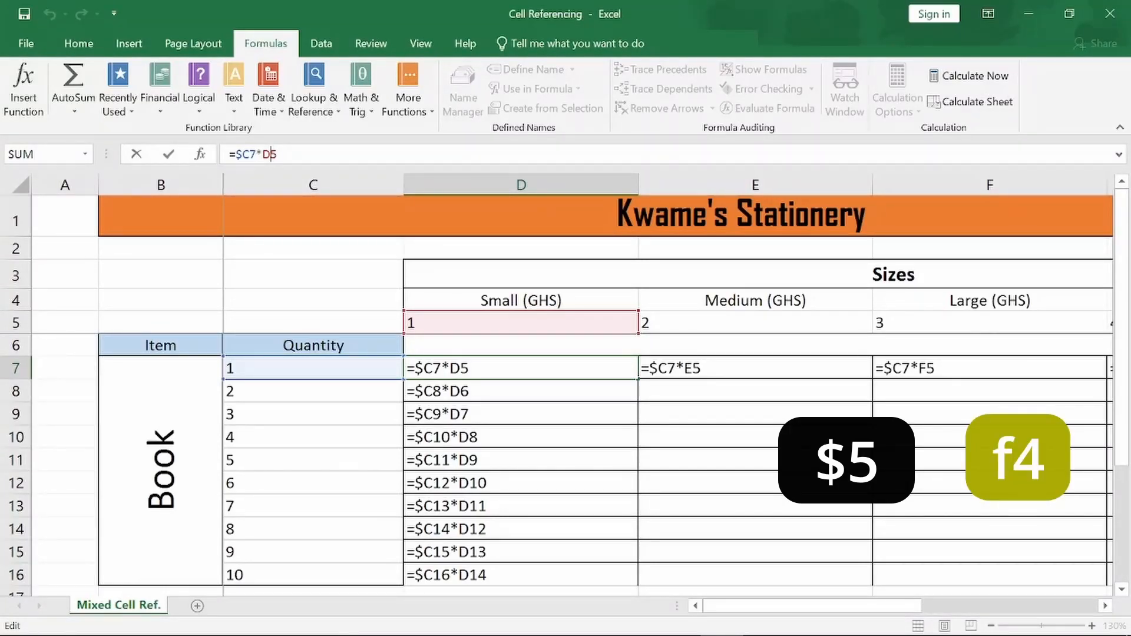
pyautogui.press('F4')
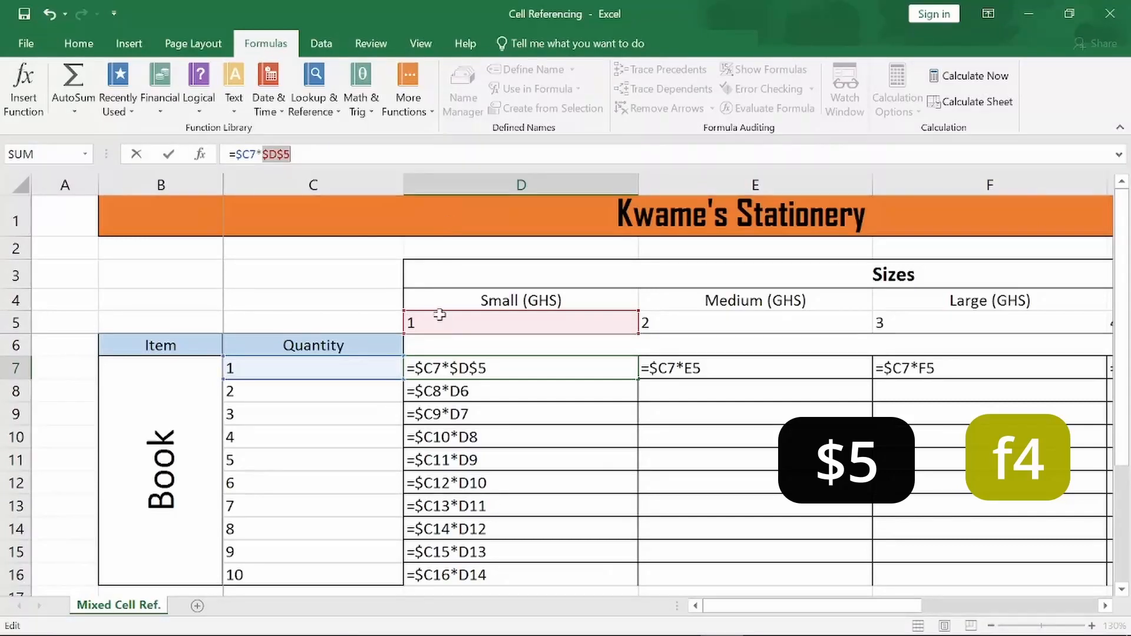
pyautogui.press('F4')
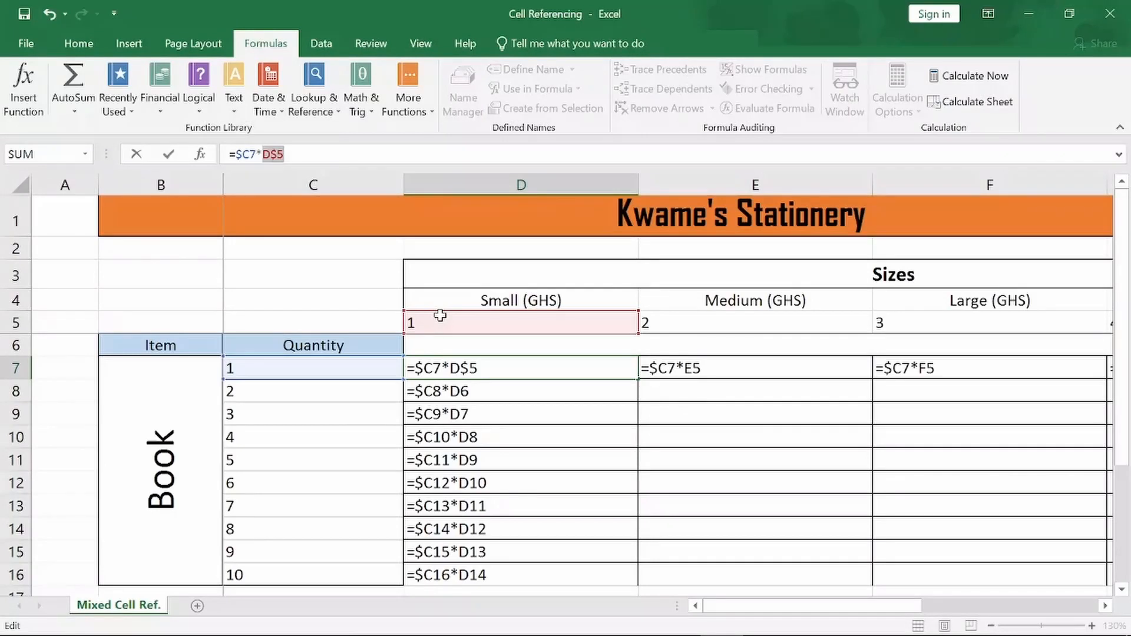
pyautogui.press('Return')
# - Fill the D7 formula down the Small column through cell D16
pyautogui.click(518, 370)
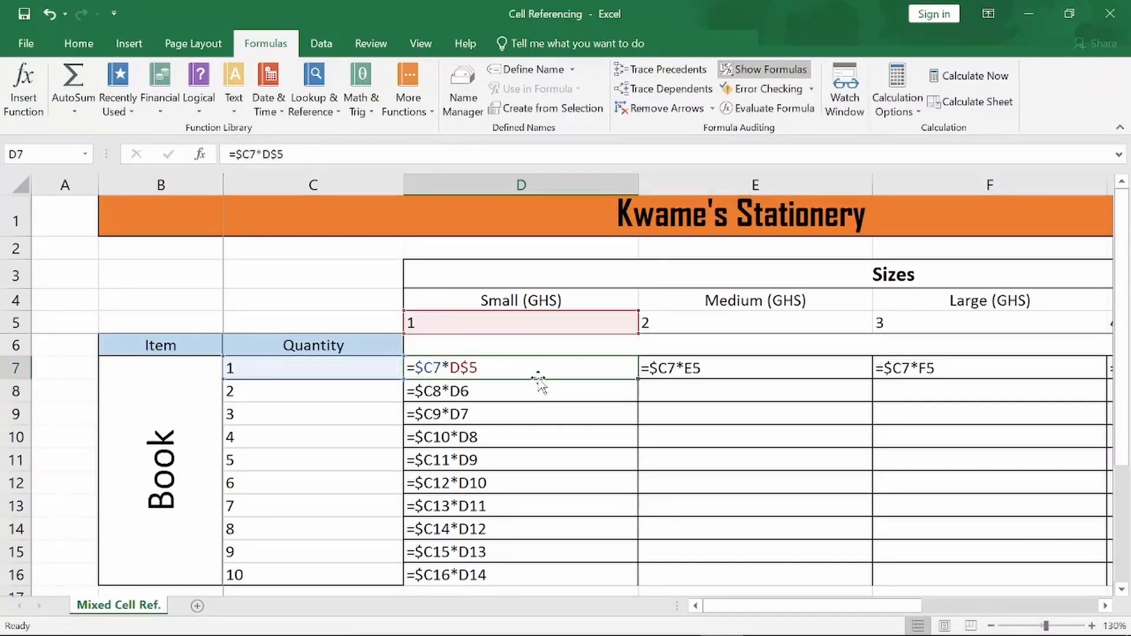
pyautogui.moveTo(640, 381)
pyautogui.mouseDown()
pyautogui.moveTo(652, 482)
pyautogui.moveTo(624, 583)
pyautogui.moveTo(611, 471)
pyautogui.mouseUp()
pyautogui.scroll(1, 595, 449)
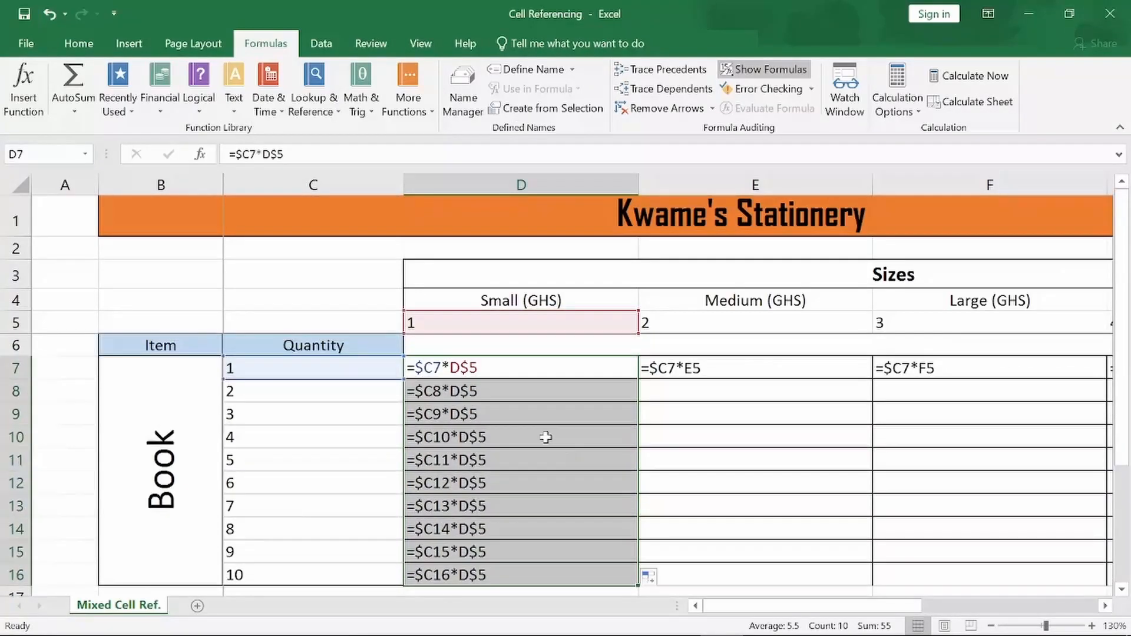
# - Examine the formulas in D8 through D15, checking the price reference in each row
pyautogui.click(491, 398)
pyautogui.click(480, 412)
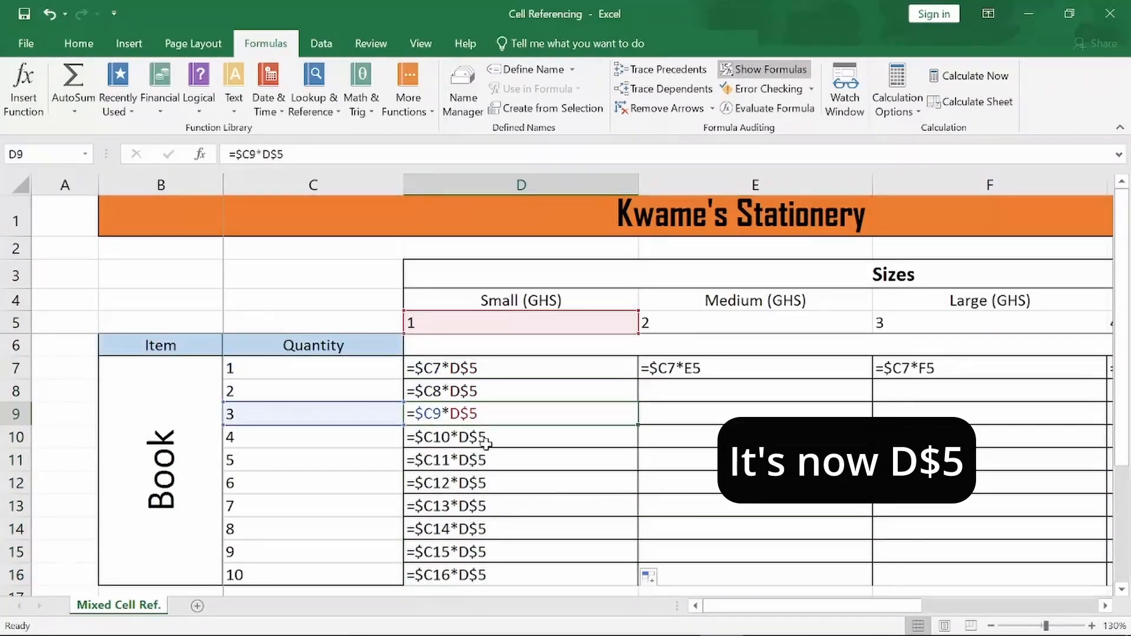
pyautogui.click(486, 443)
pyautogui.click(486, 461)
pyautogui.click(487, 482)
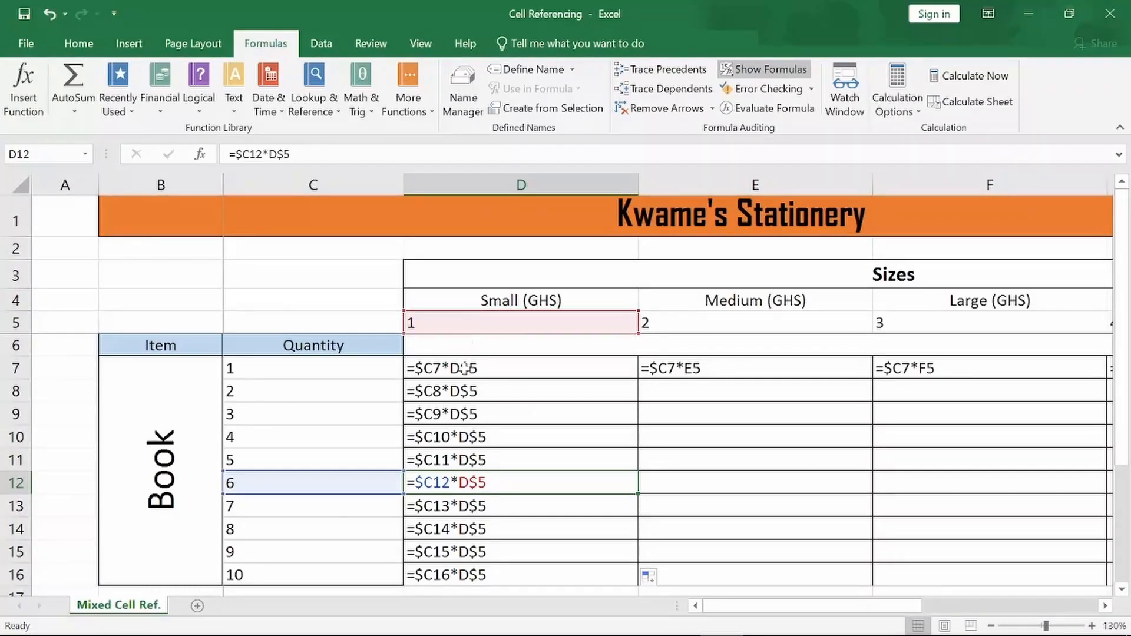
pyautogui.click(461, 509)
pyautogui.click(465, 535)
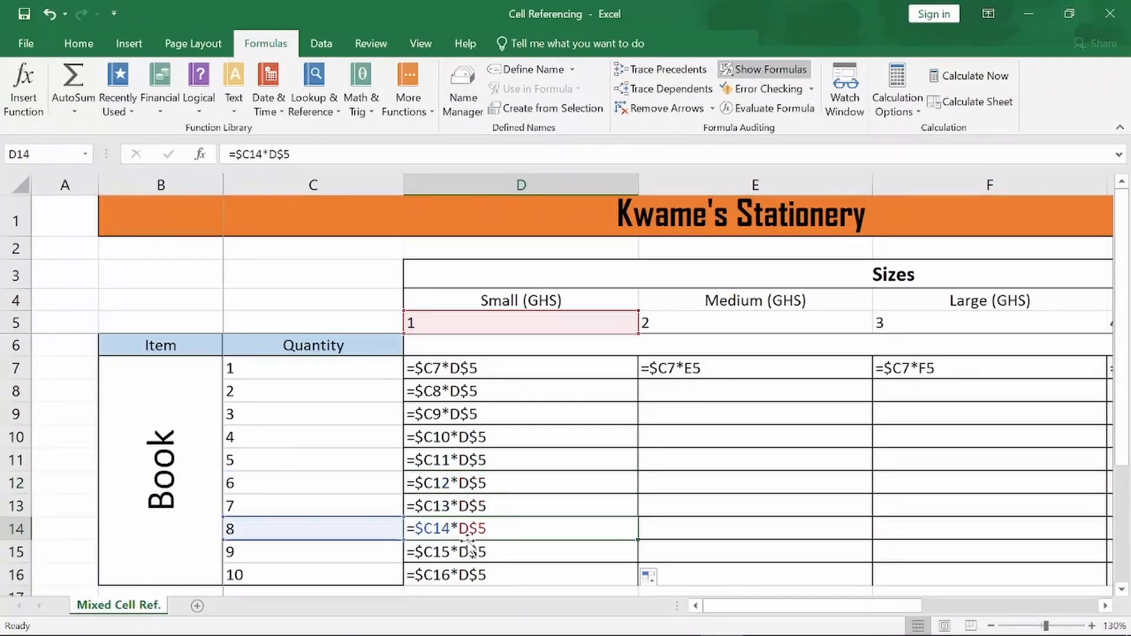
pyautogui.click(467, 552)
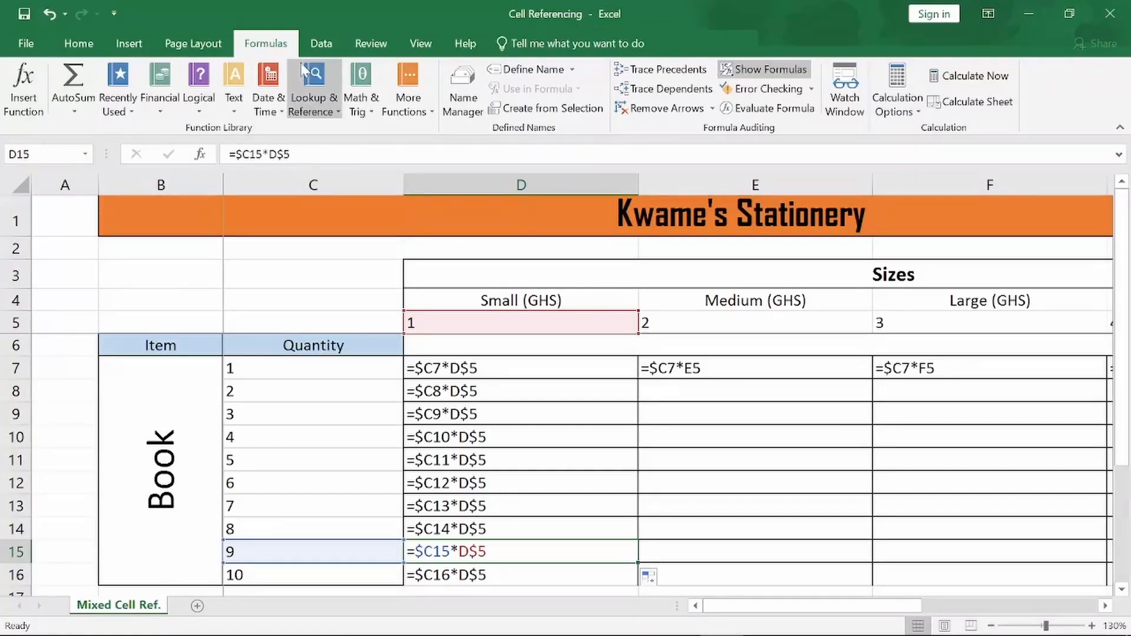
# - Display results instead of formulas and check the Small prices in D8, D11 and D12 against the price in D5
pyautogui.click(749, 70)
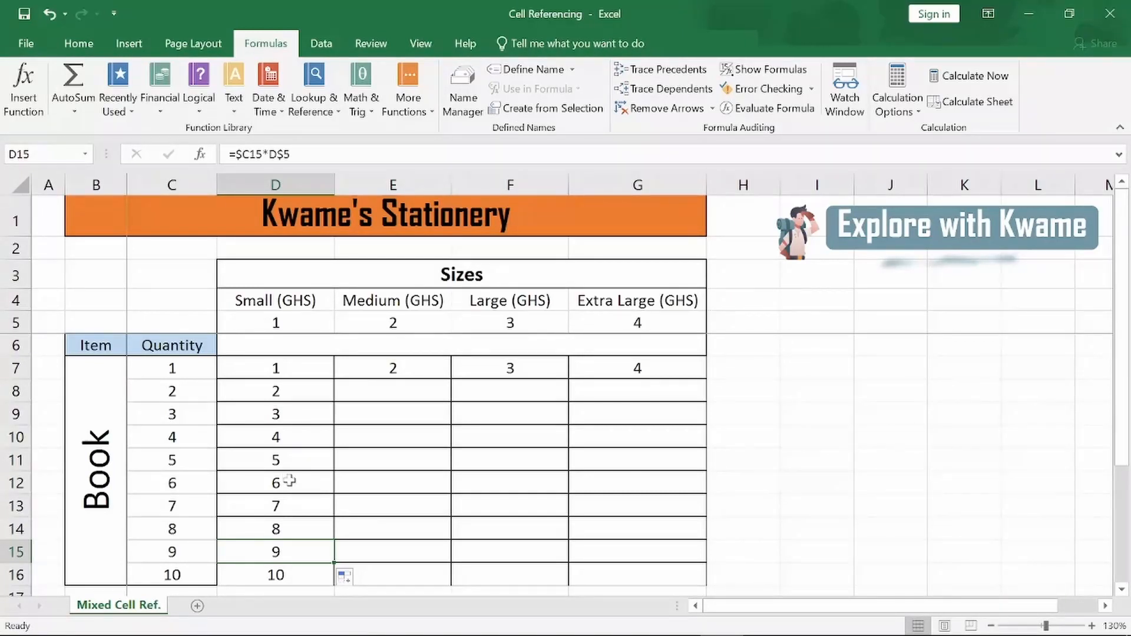
pyautogui.click(297, 460)
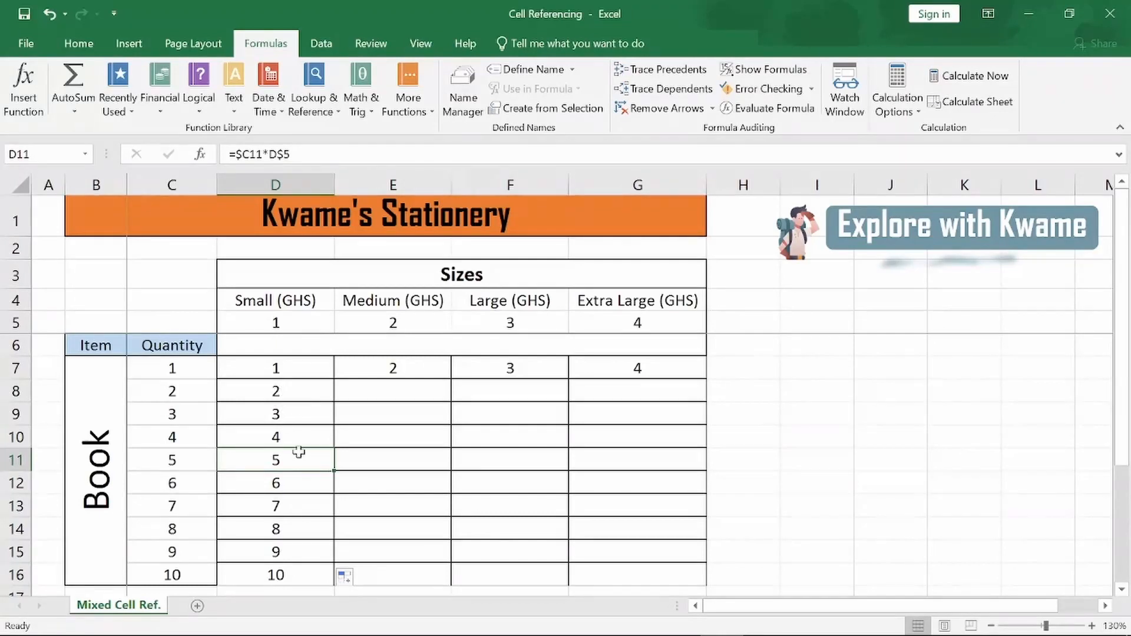
pyautogui.click(290, 484)
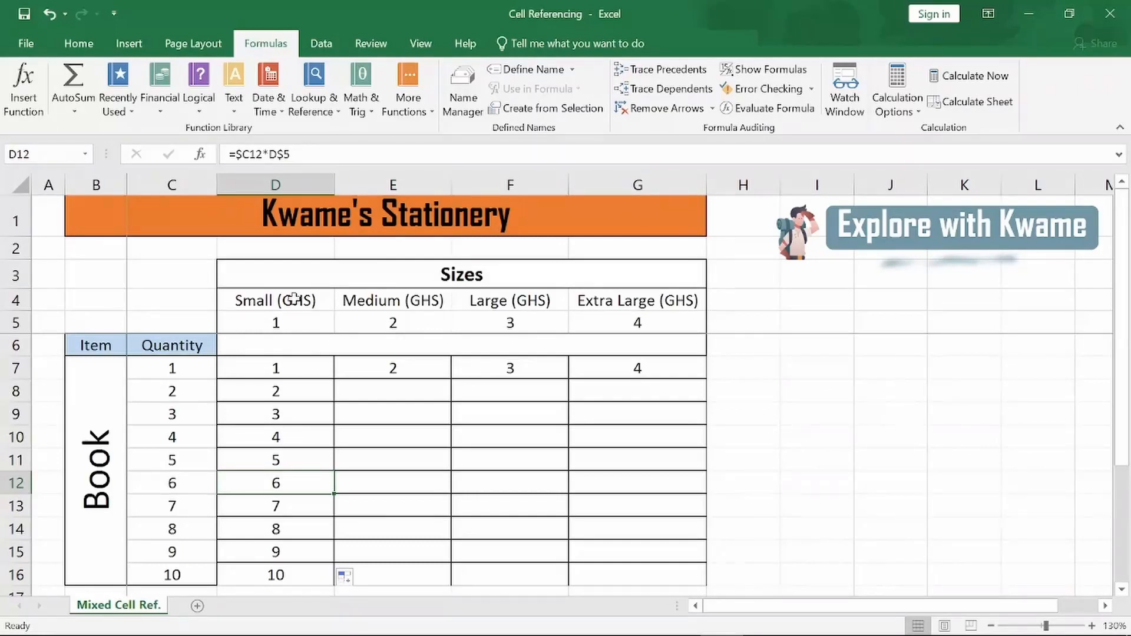
pyautogui.moveTo(295, 298); pyautogui.dragTo(295, 322)
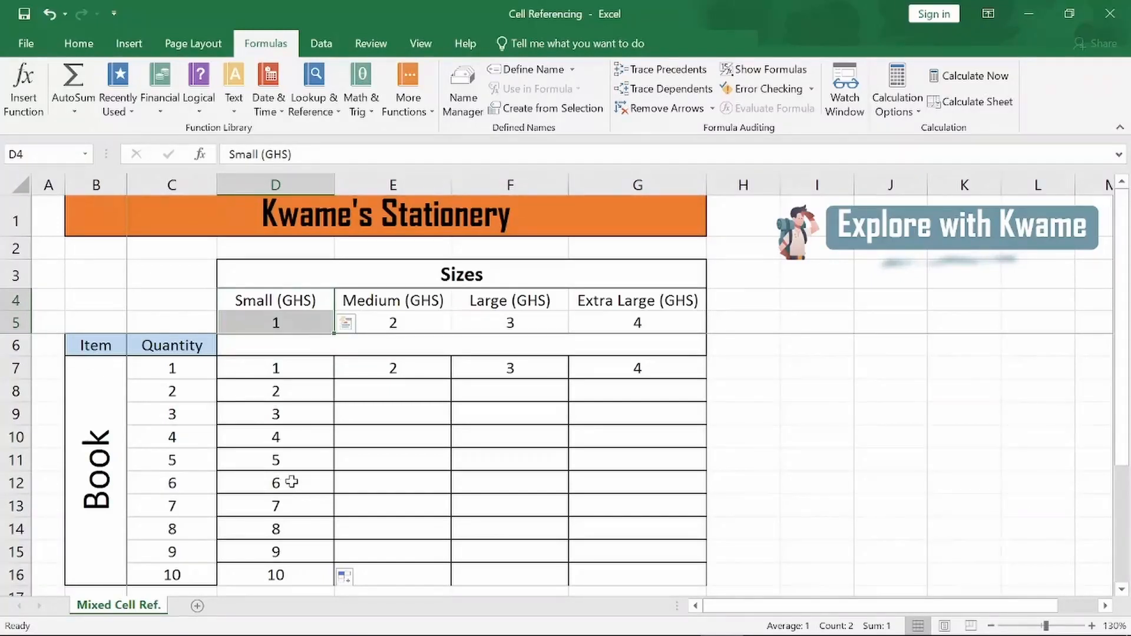
pyautogui.click(292, 390)
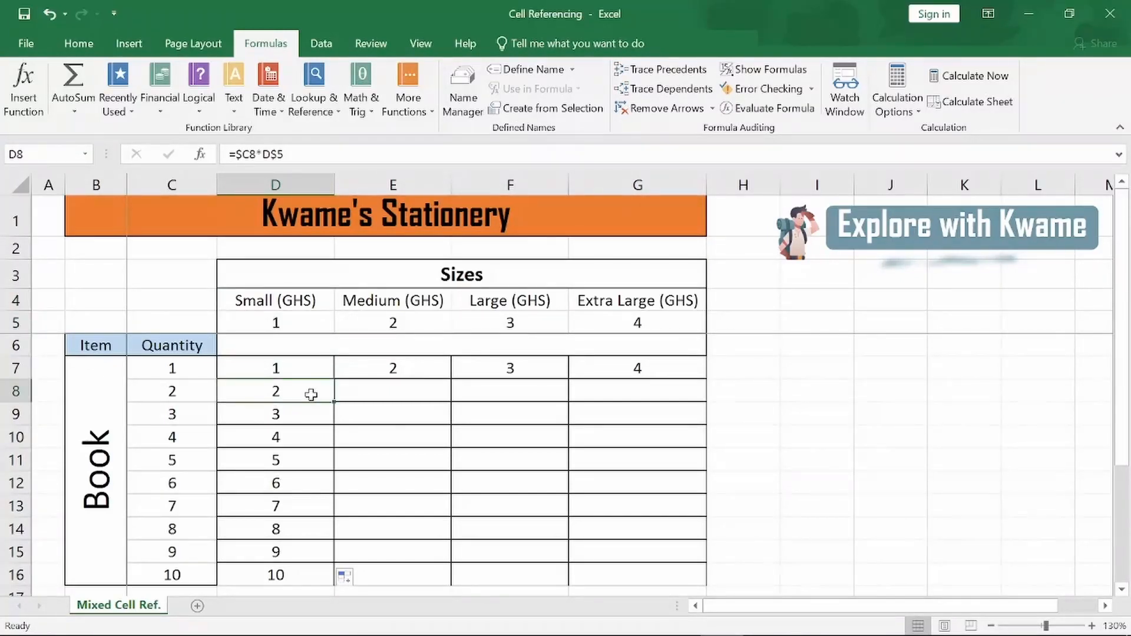
# - Inspect the formulas in D7 through G7 for a locked price row
pyautogui.click(292, 370)
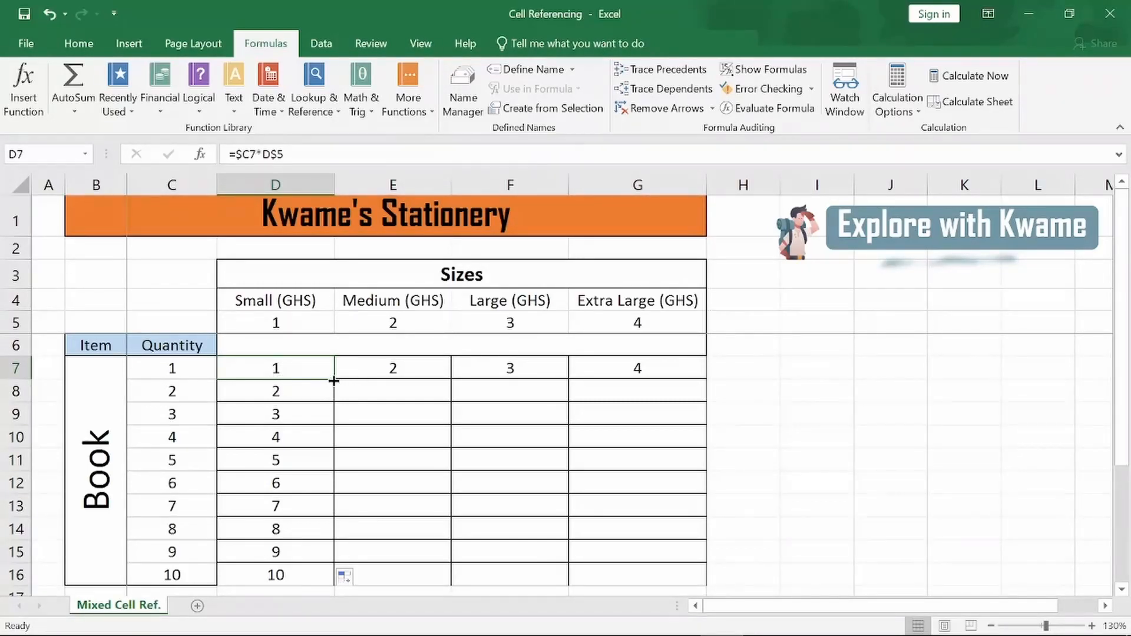
pyautogui.click(399, 368)
pyautogui.click(484, 371)
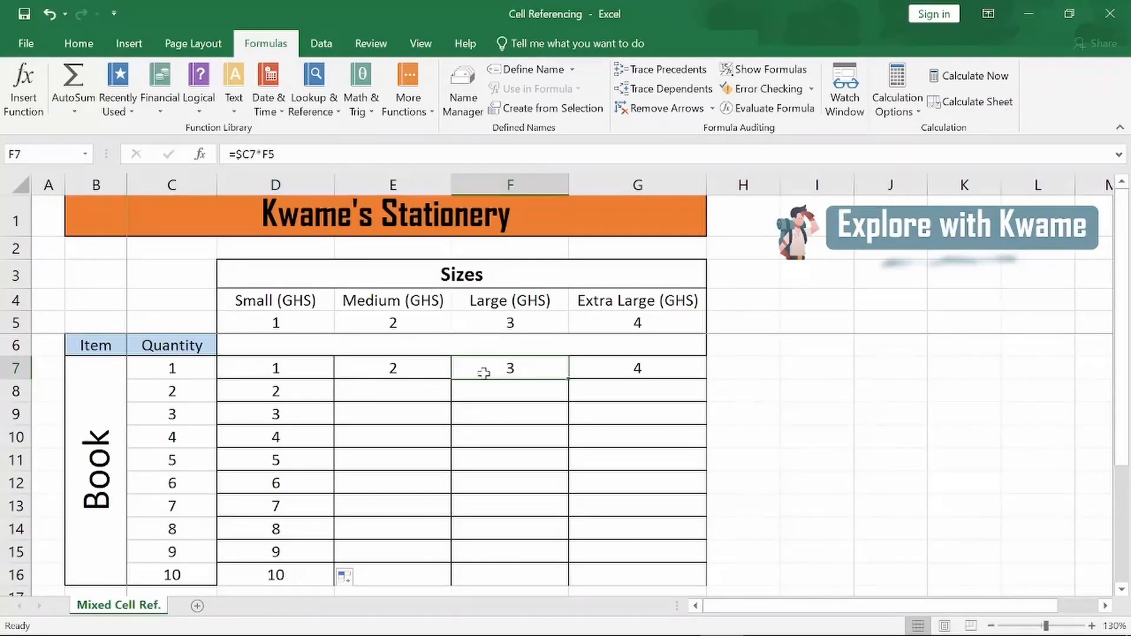
pyautogui.click(628, 368)
# - Fill the D7 formula across to G7, and fill that row down through row 16
pyautogui.click(313, 370)
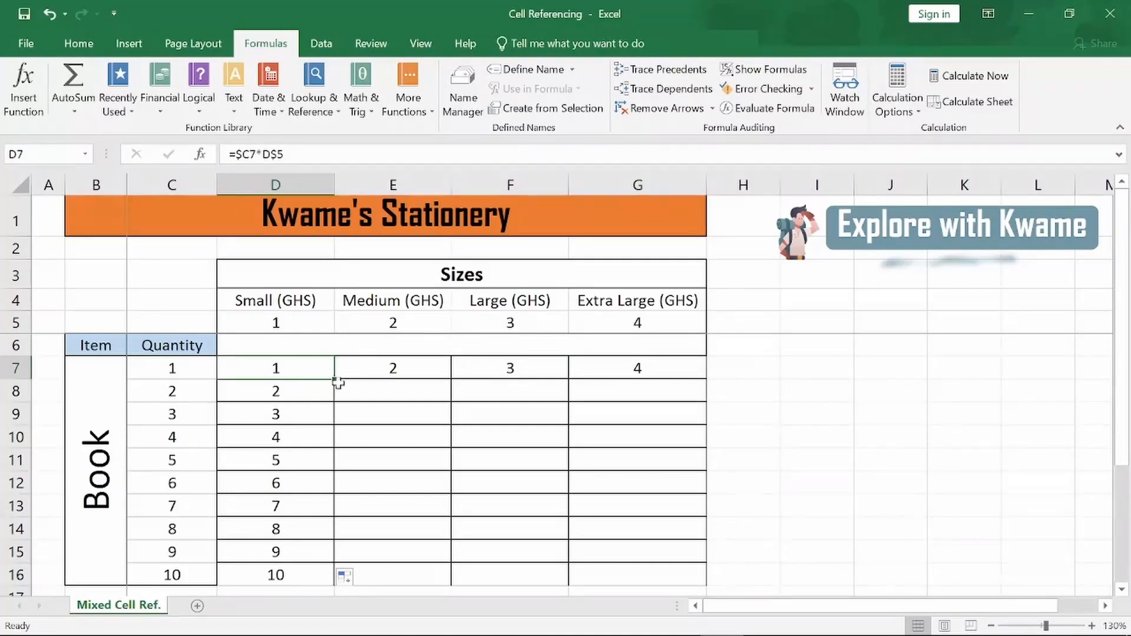
pyautogui.moveTo(336, 379); pyautogui.dragTo(686, 379)
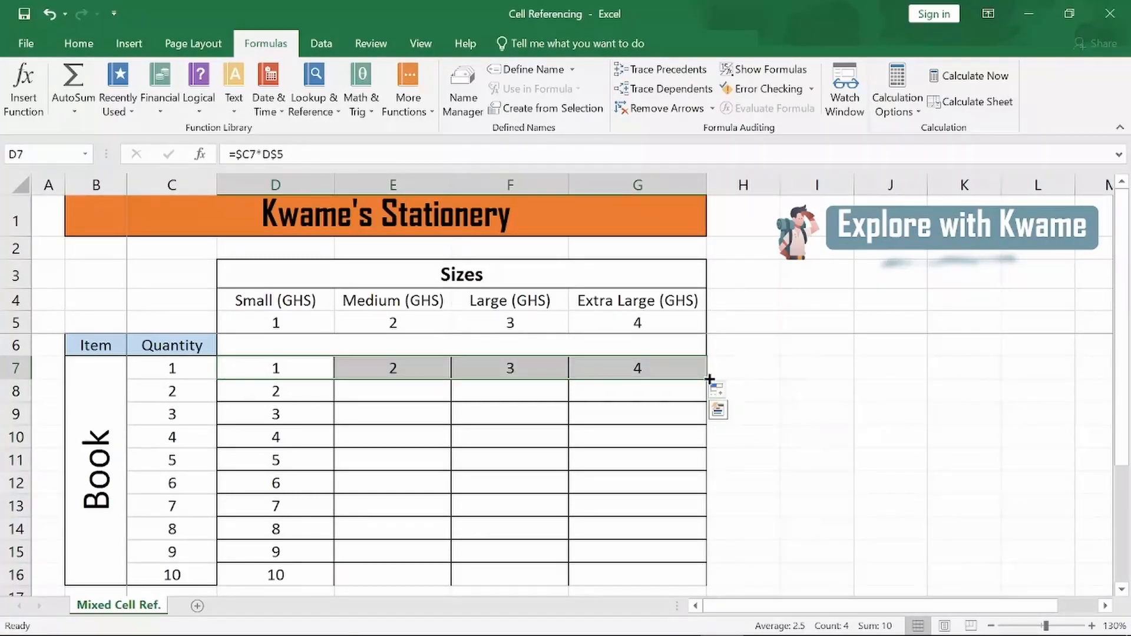
pyautogui.moveTo(709, 379); pyautogui.dragTo(719, 588)
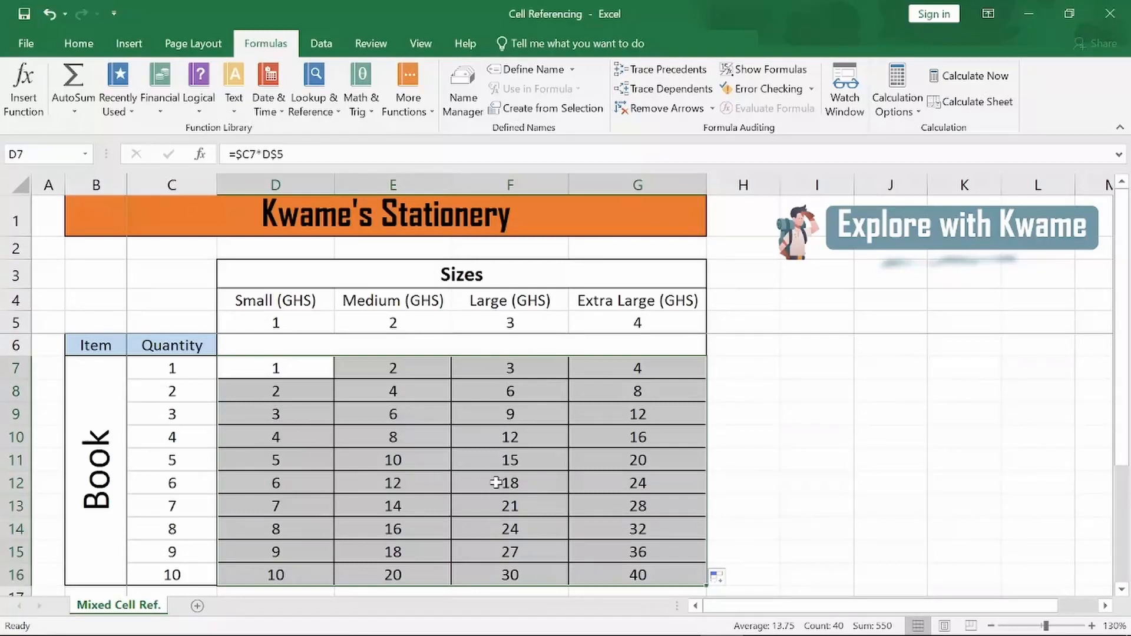
# - Check the Extra Large result in G16 against its price in G5 and the quantity in C16
pyautogui.click(641, 577)
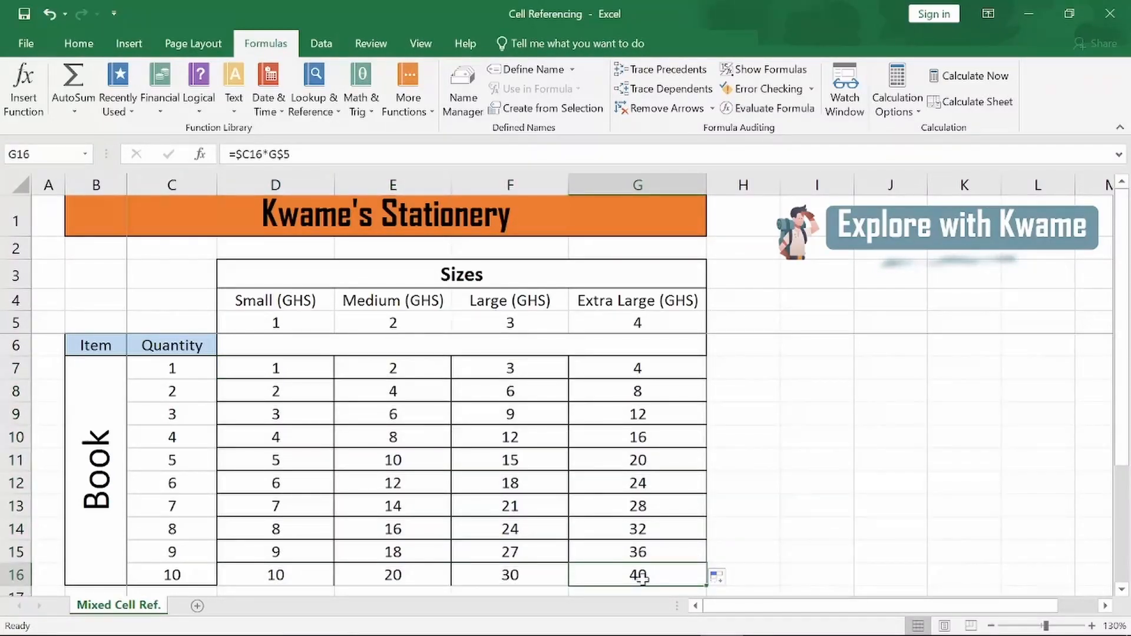
pyautogui.click(641, 321)
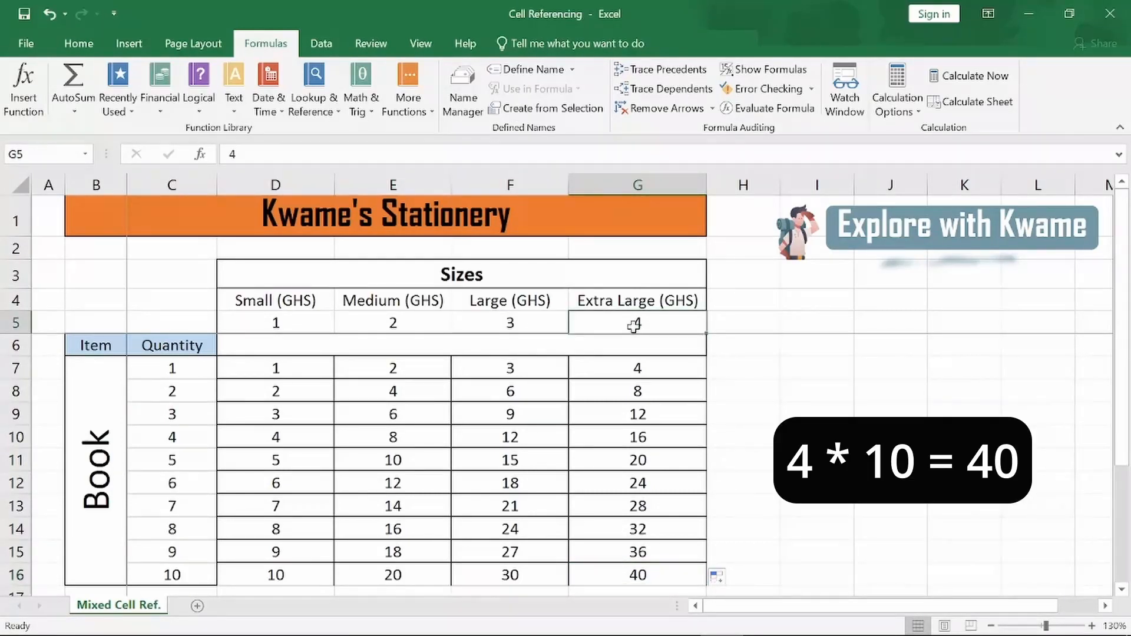
pyautogui.click(184, 575)
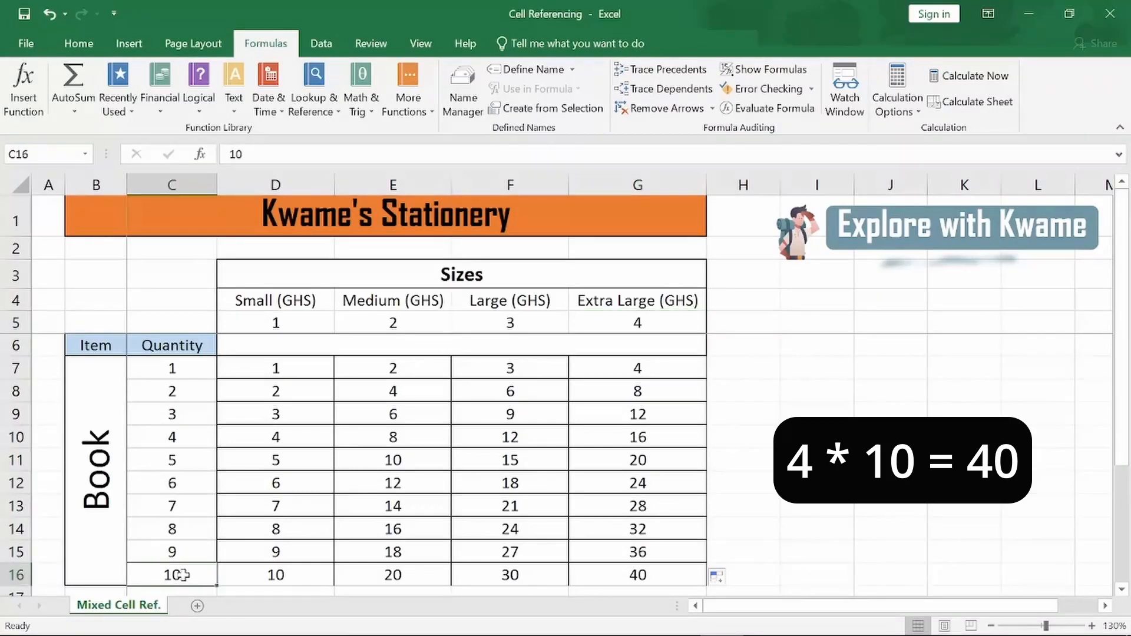
pyautogui.click(641, 575)
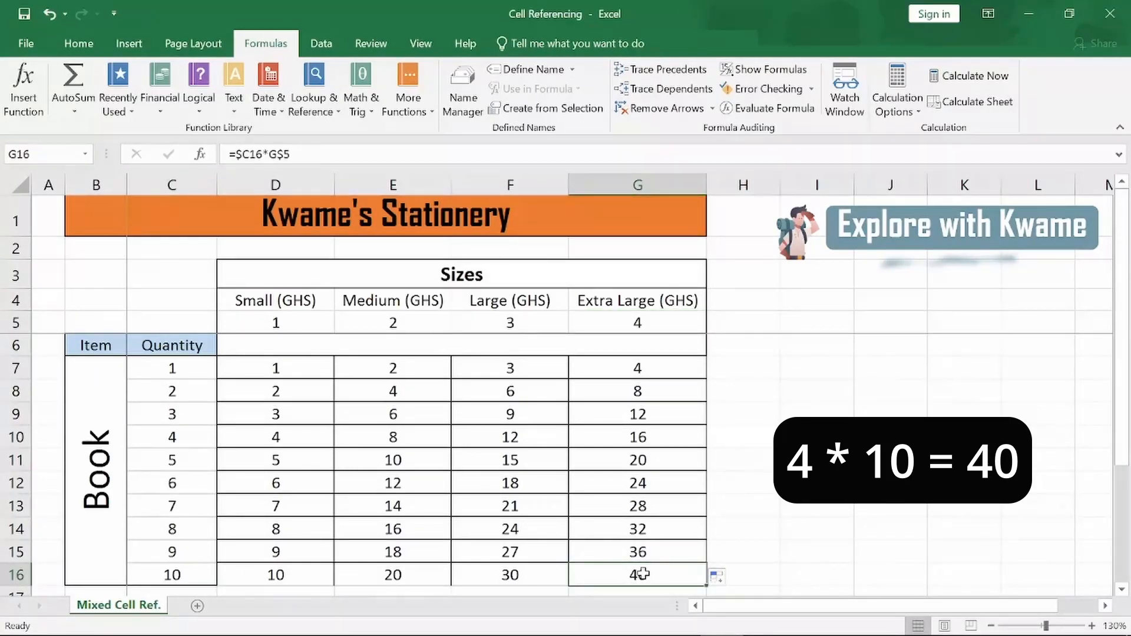
pyautogui.click(642, 318)
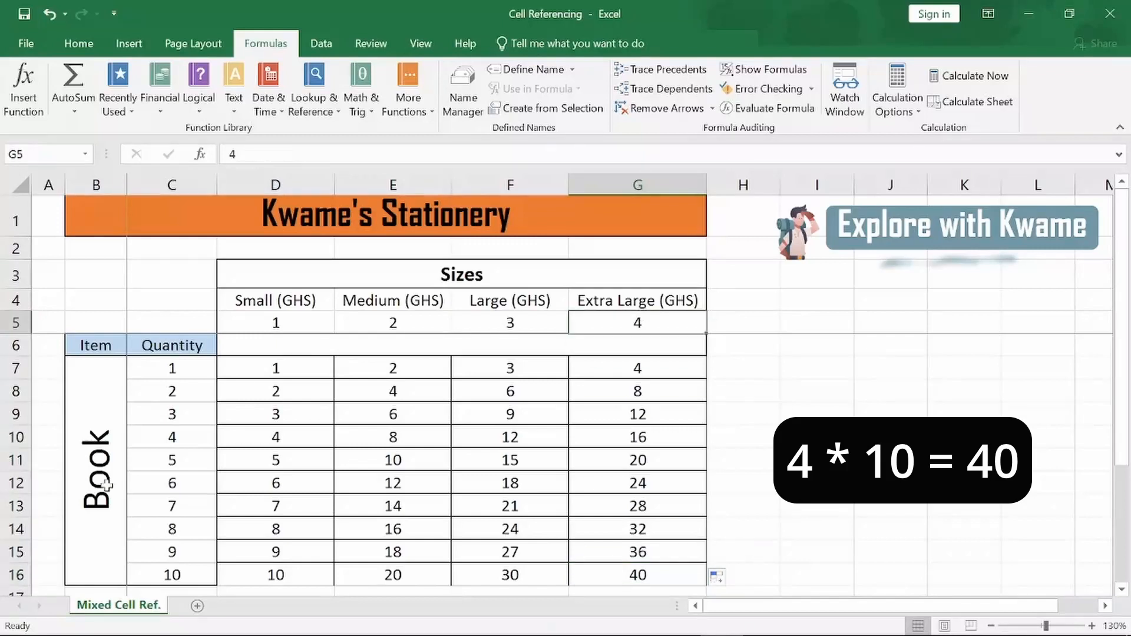
pyautogui.click(148, 583)
pyautogui.click(637, 574)
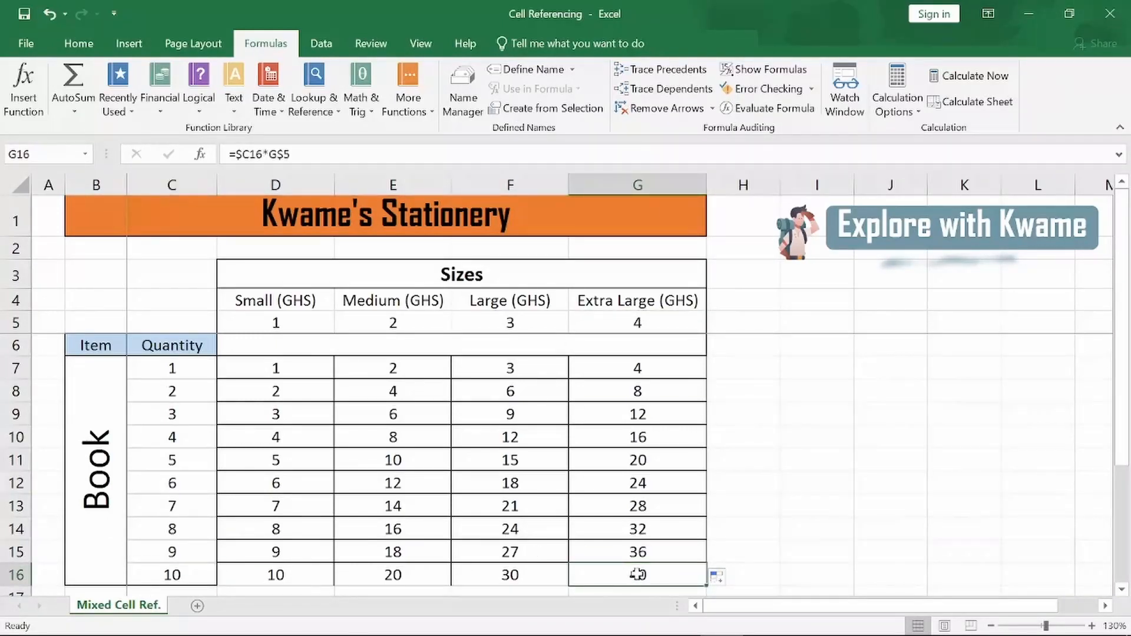
# - Check the Large result in F16 against its price in F5 and the quantity in C16
pyautogui.click(510, 575)
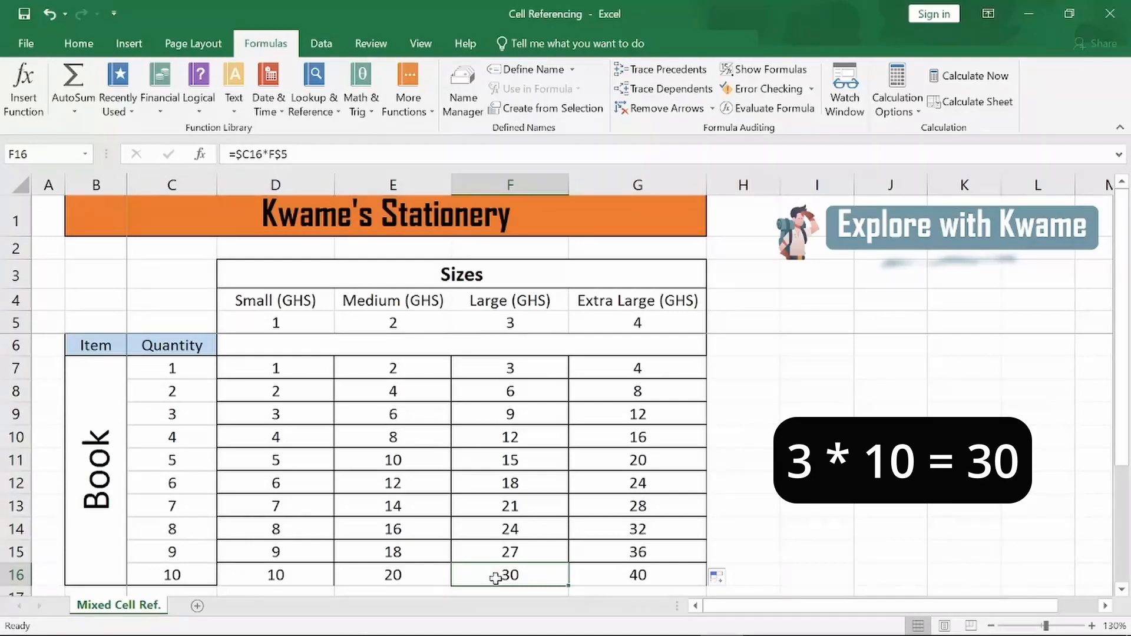
pyautogui.click(517, 319)
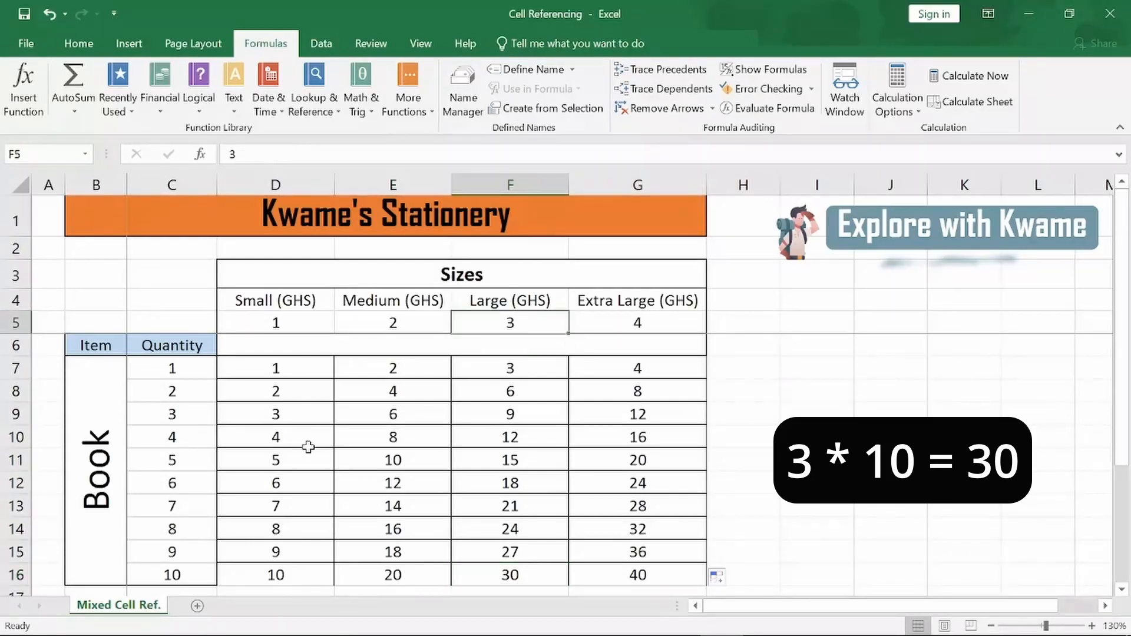
pyautogui.click(192, 570)
pyautogui.click(510, 577)
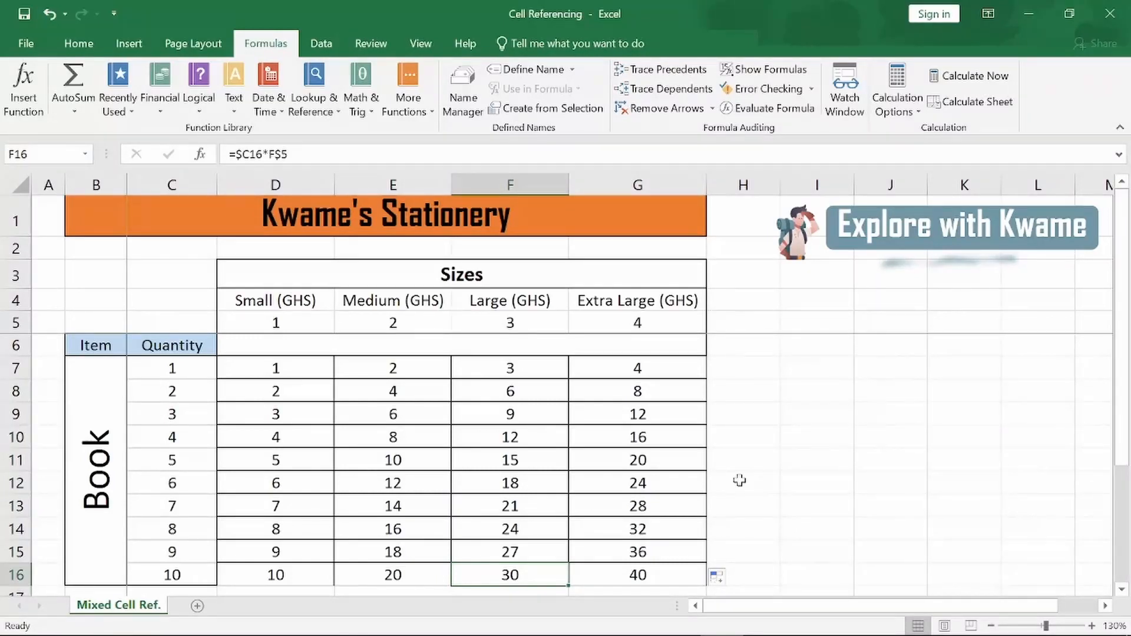
pyautogui.scroll(-2, 737, 482)
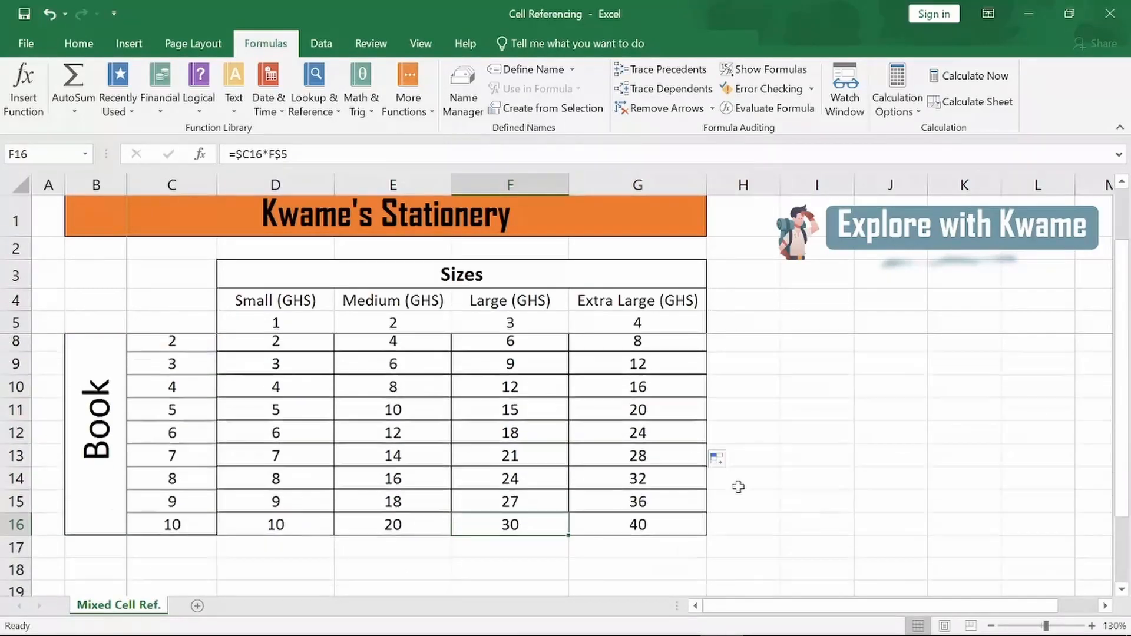
pyautogui.click(521, 501)
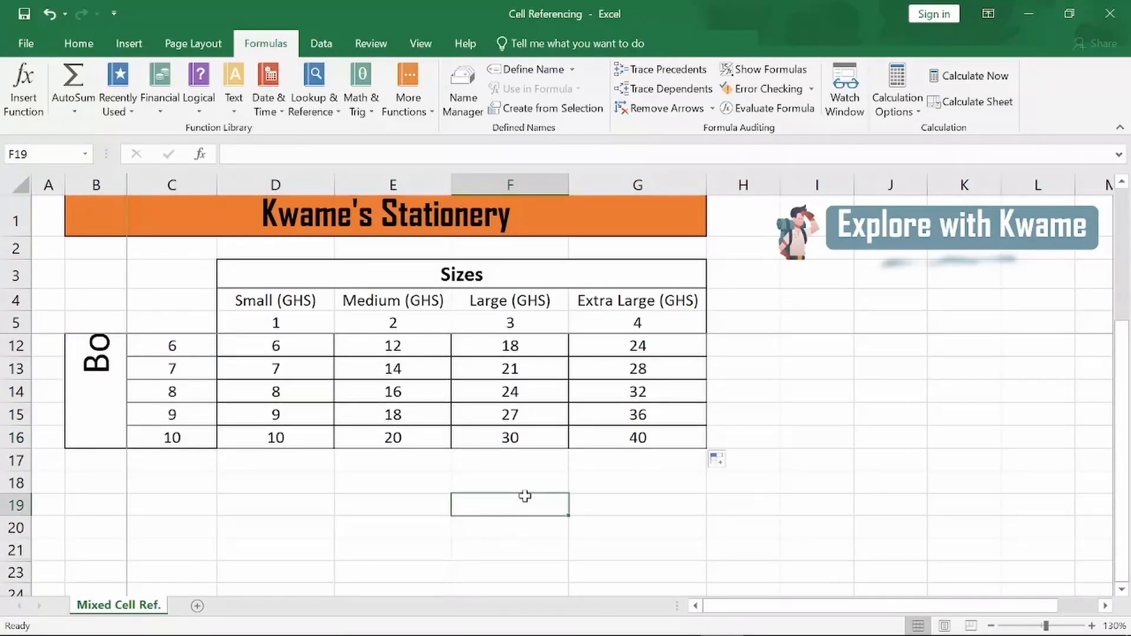